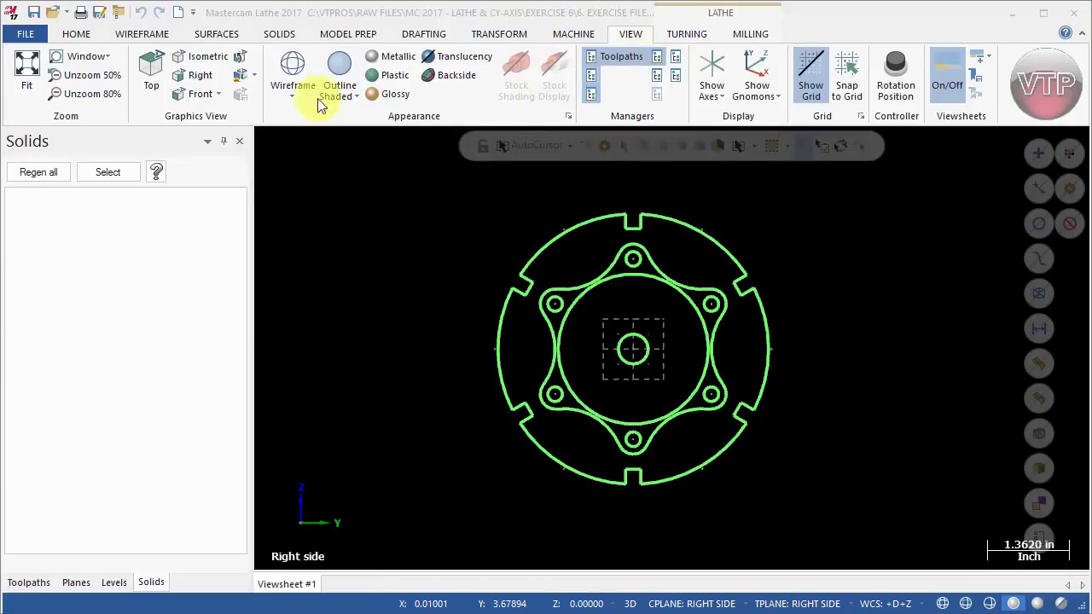
Step: Switch to the isometric view and select the six-lobed outer profile as the chain for a solid extrusion
left_click(205, 57)
scroll(699, 324, "down", 2)
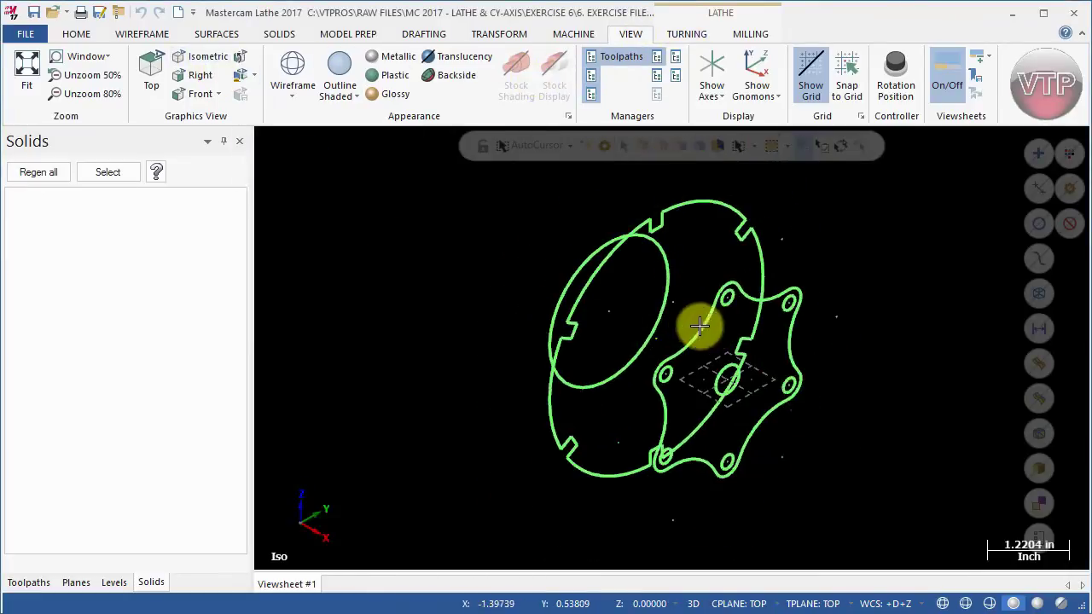
scroll(816, 407, "down", 1)
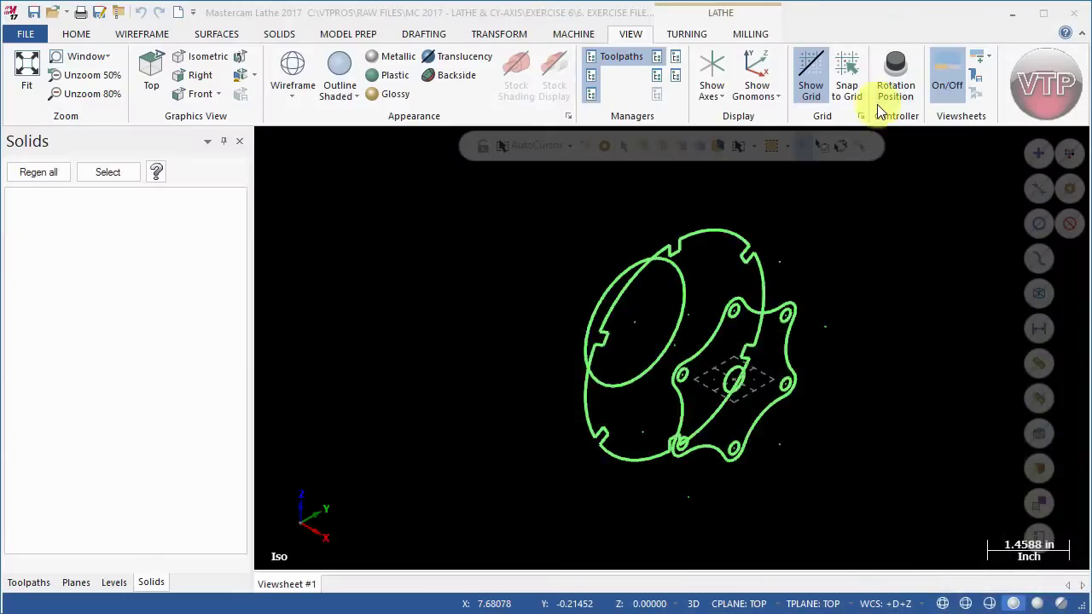
left_click(281, 34)
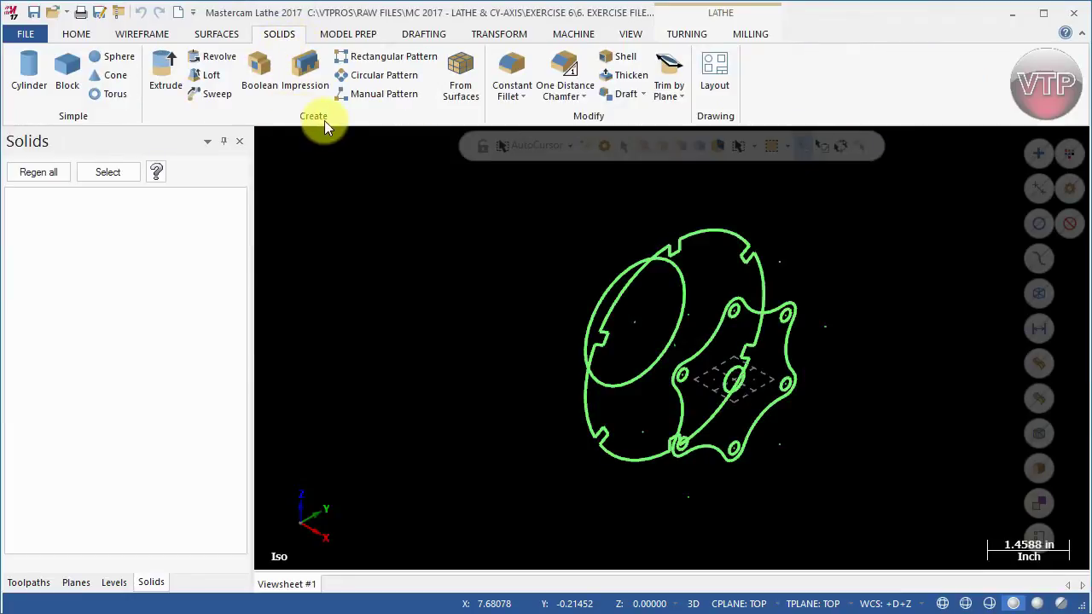
left_click(167, 79)
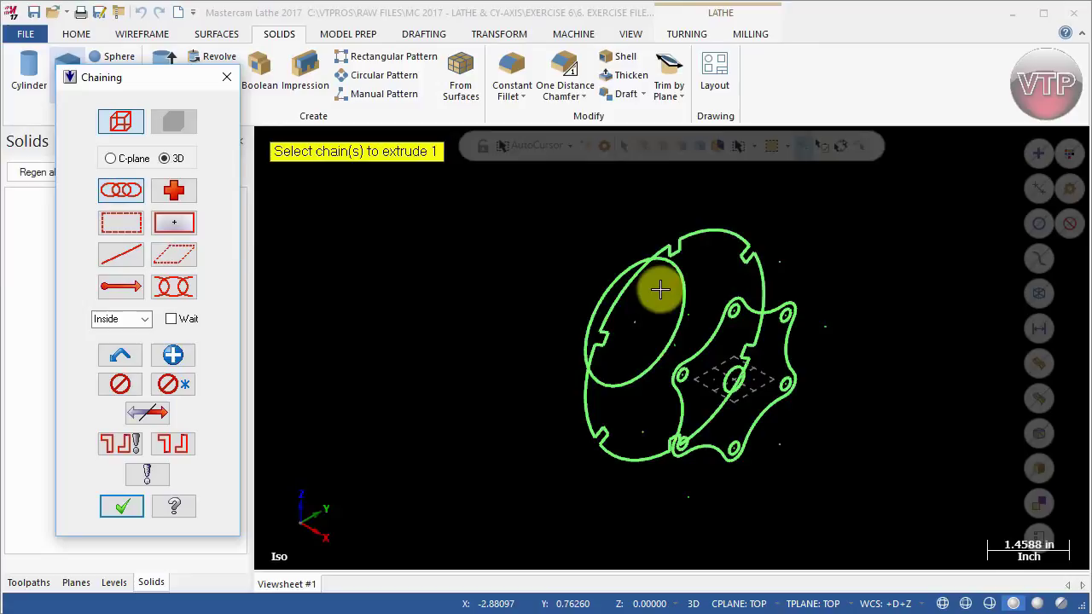
left_click(719, 320)
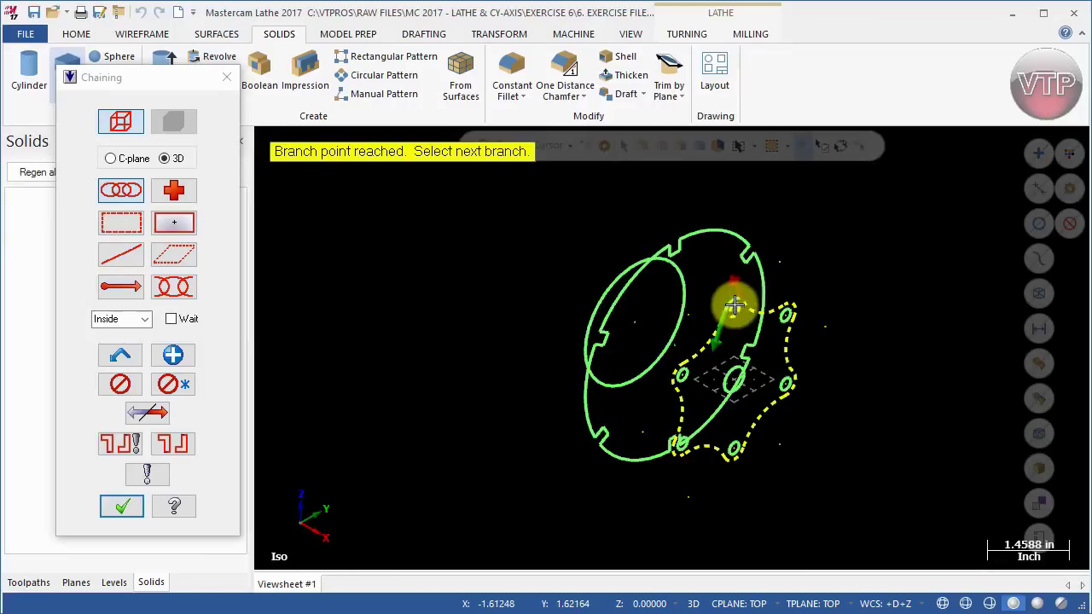
scroll(733, 305, "up", 5)
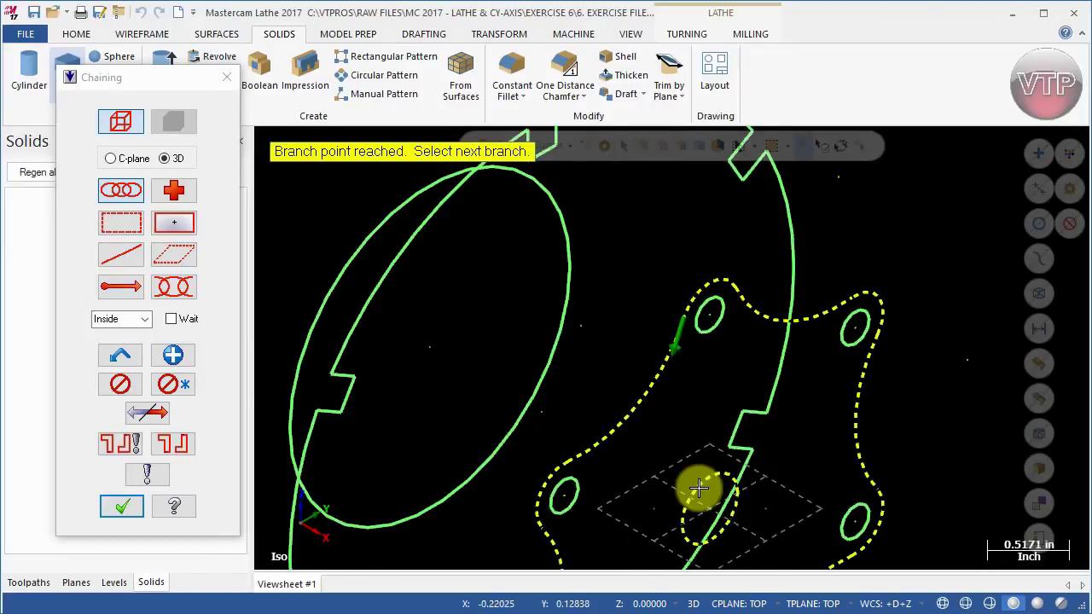
scroll(693, 452, "down", 6)
scroll(715, 501, "up", 2)
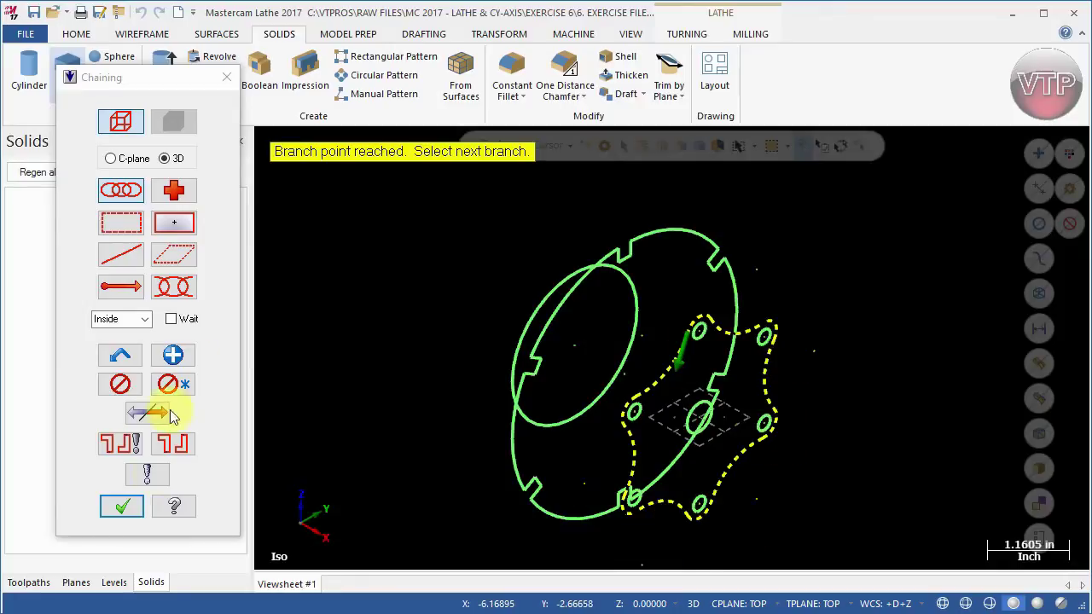
left_click(122, 506)
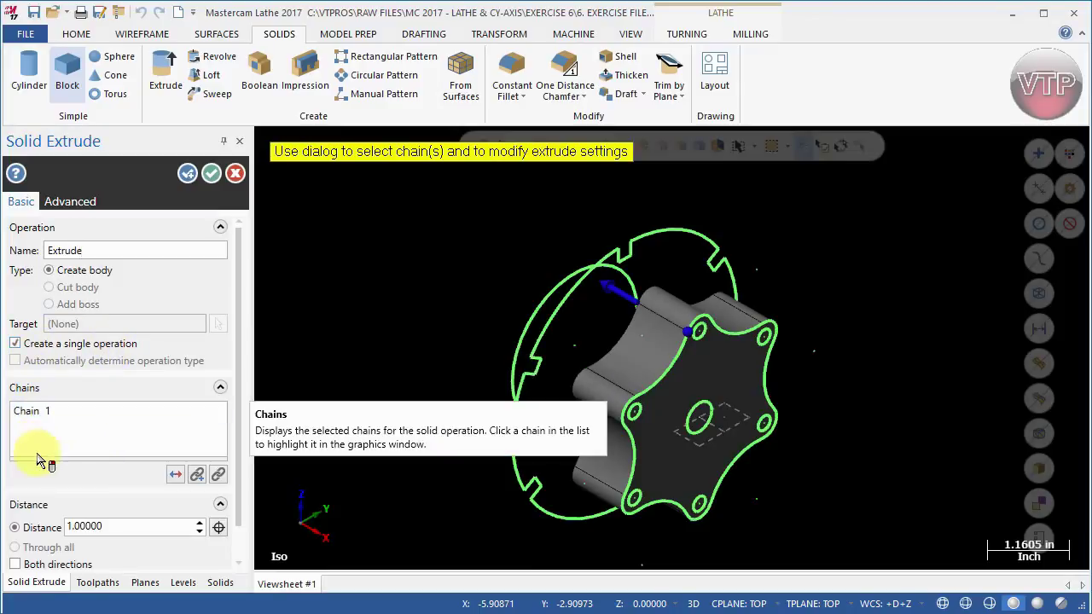
Step: Extrude the six-lobed profile 1.5 in as a new body, in one direction toward the notched disc profile
left_click(176, 476)
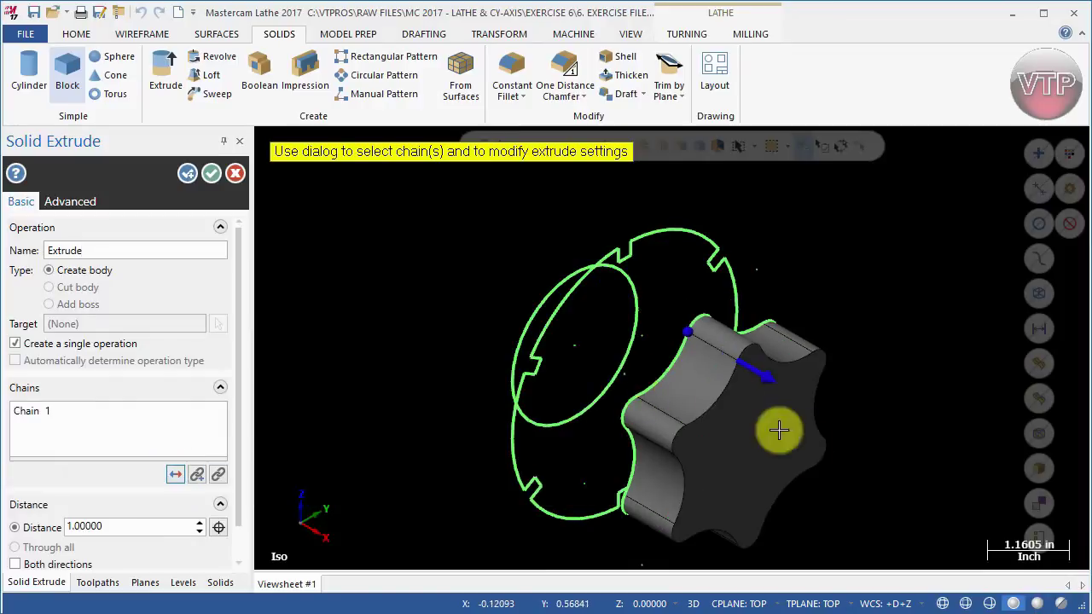
left_click(178, 476)
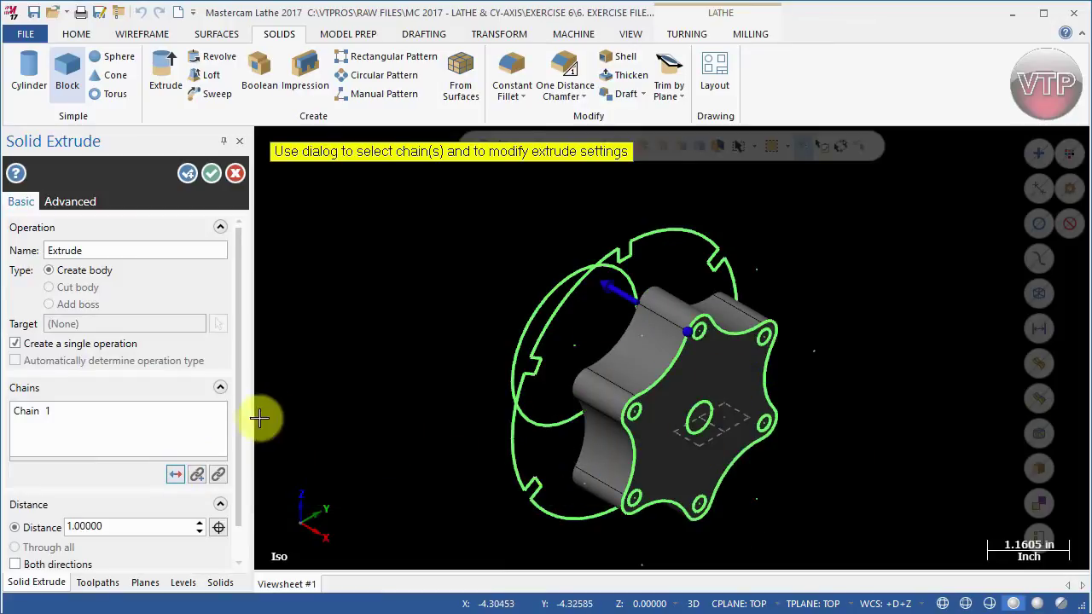
left_click_drag(239, 407, 238, 444)
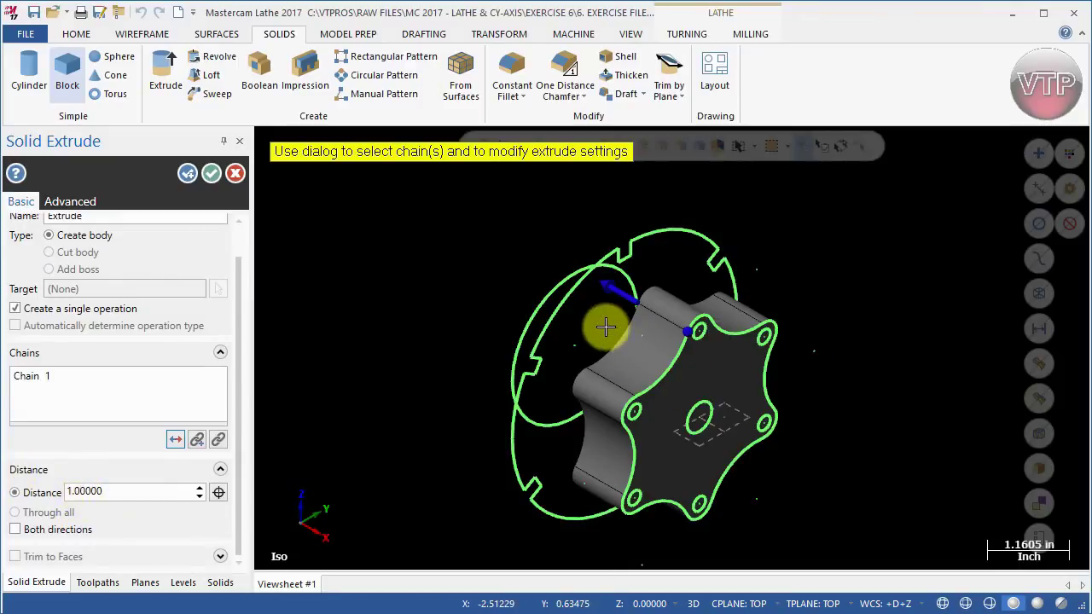
double_click(128, 492)
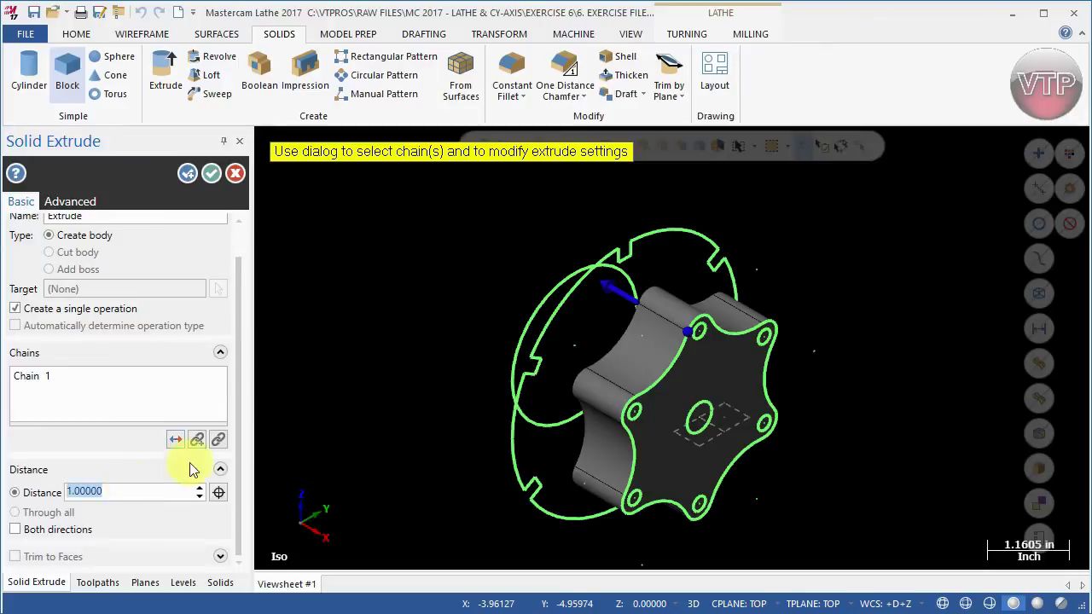
type("1.5")
key("Return")
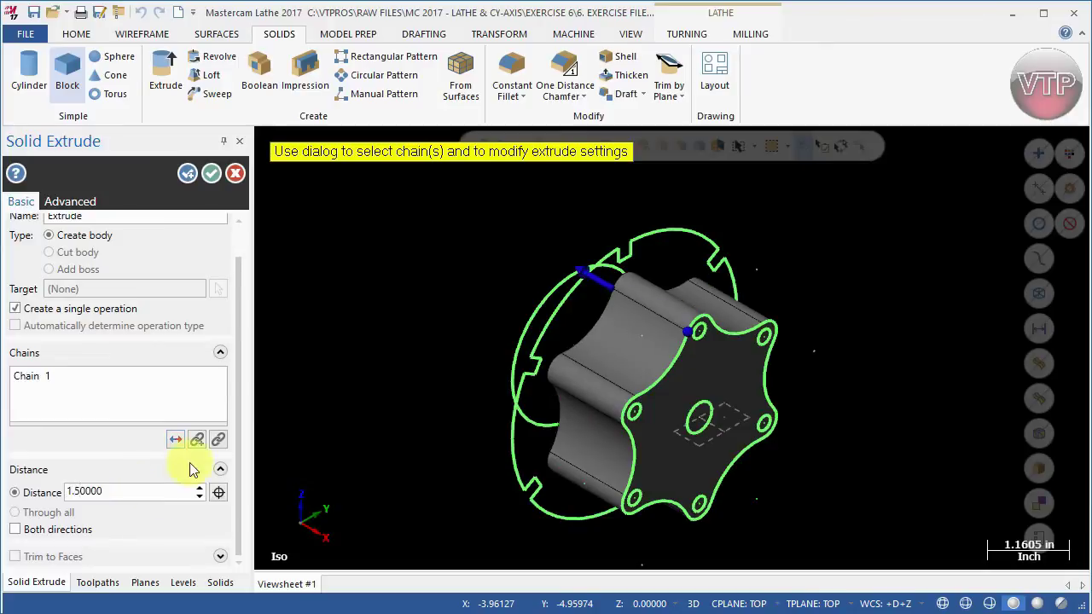
left_click(30, 537)
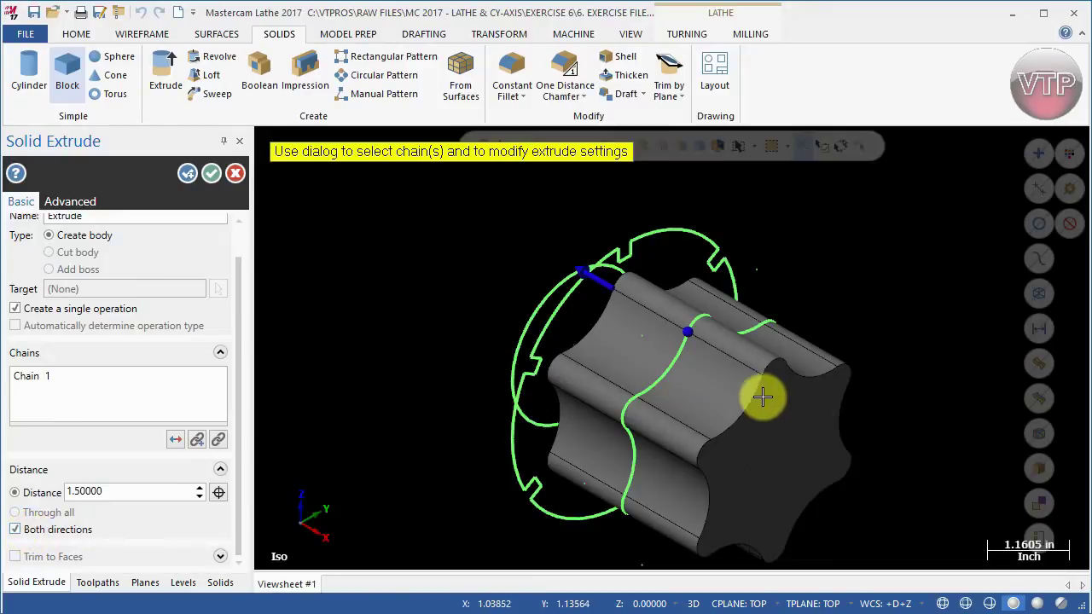
left_click(62, 536)
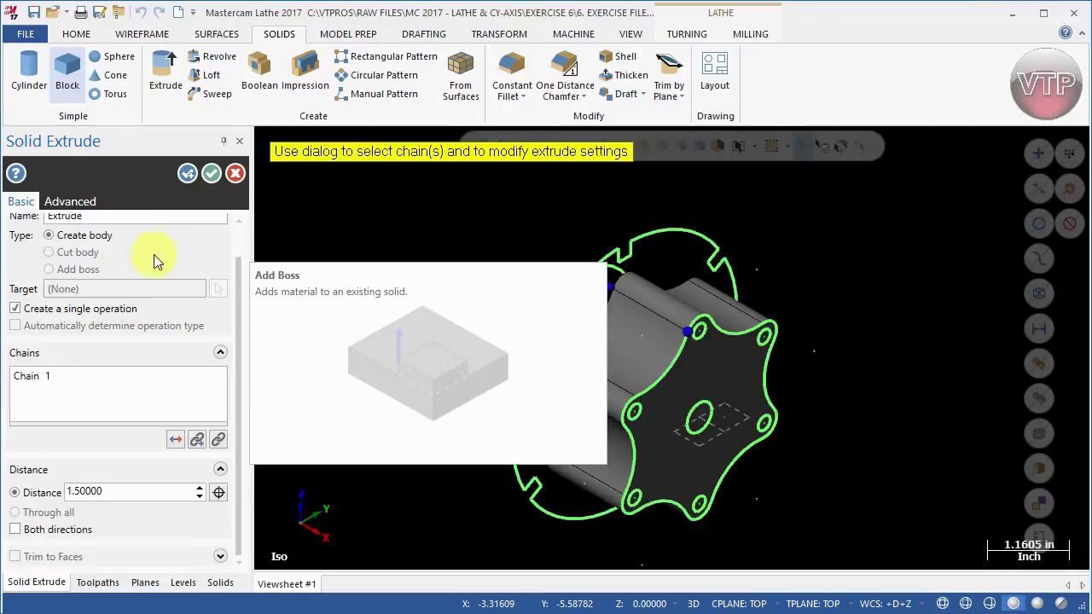
left_click(188, 174)
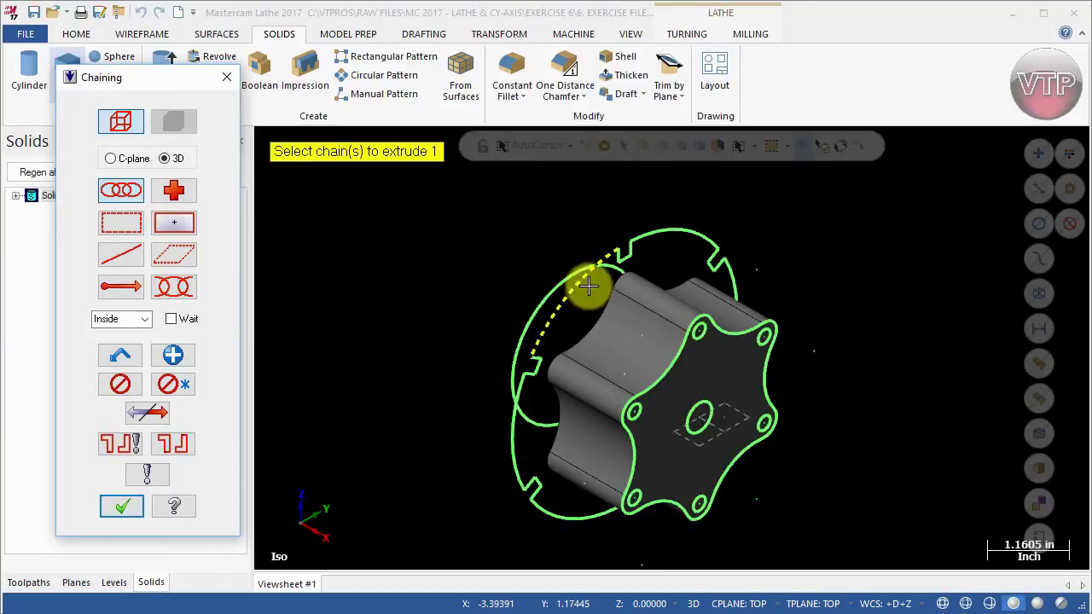
Step: Extrude the notched circular profile 1 in as an added boss on the existing solid body
left_click(603, 255)
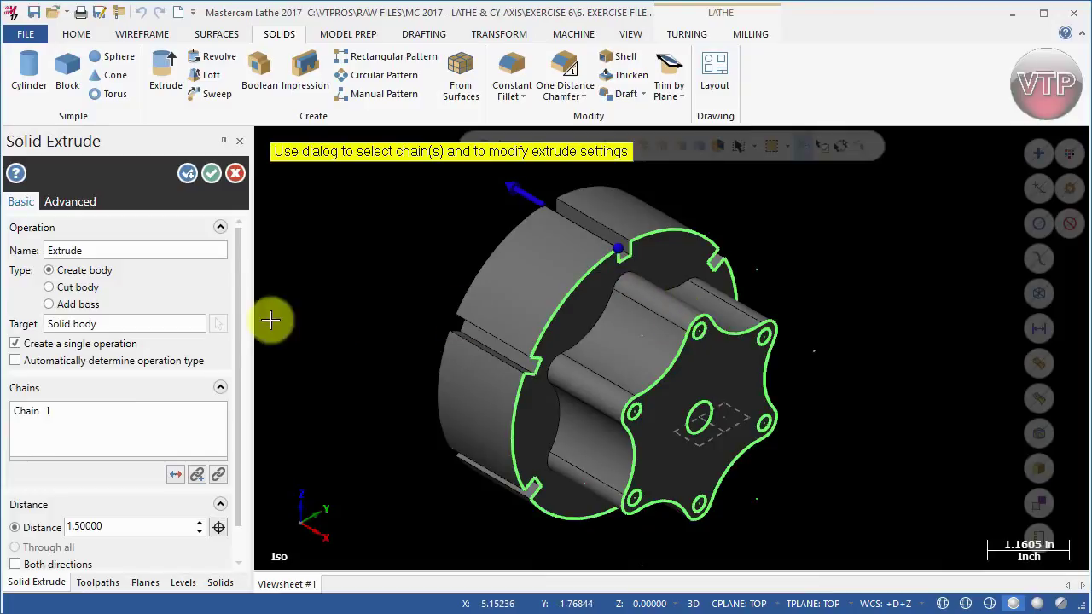
left_click(85, 305)
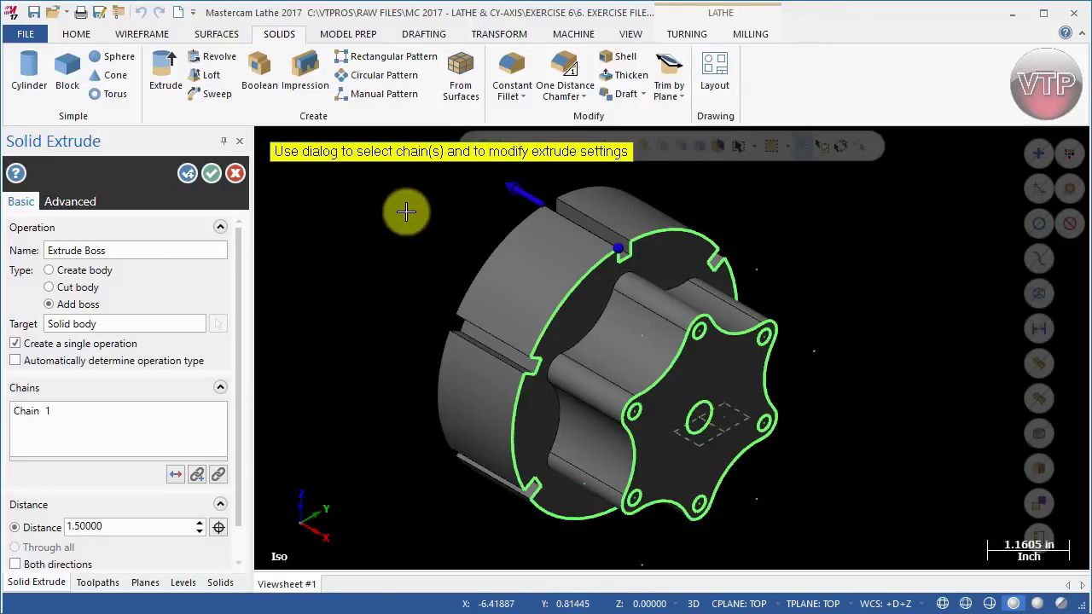
mouse_move(85, 312)
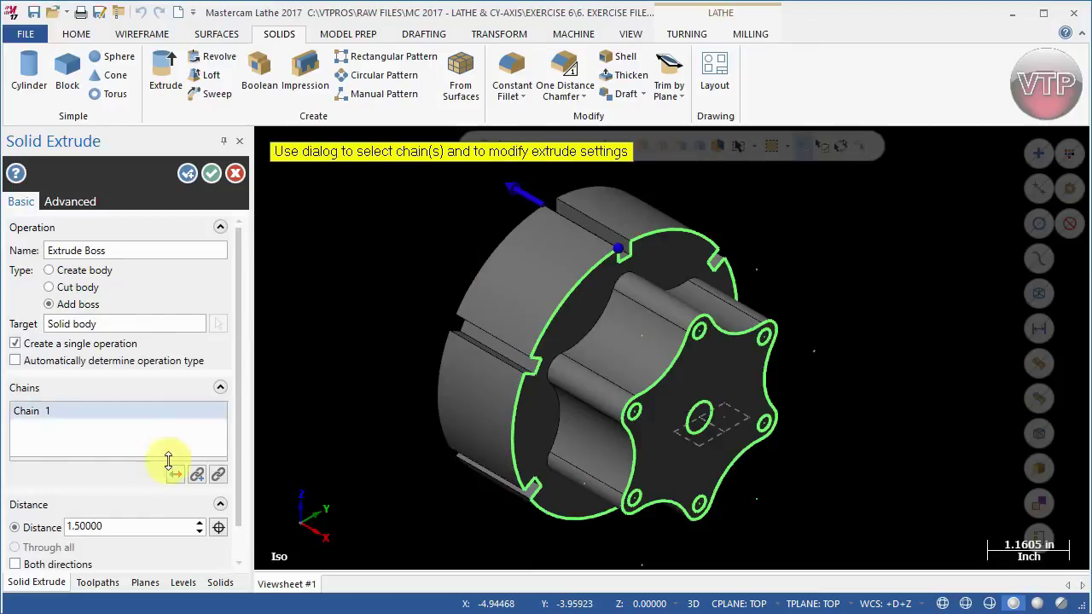
double_click(123, 529)
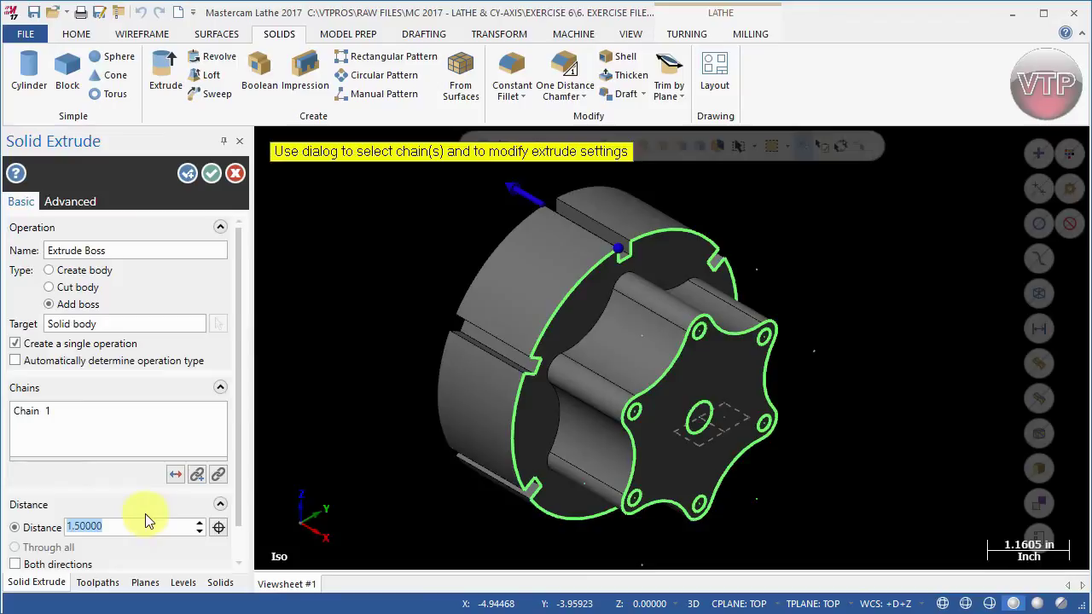
type("1")
key("Return")
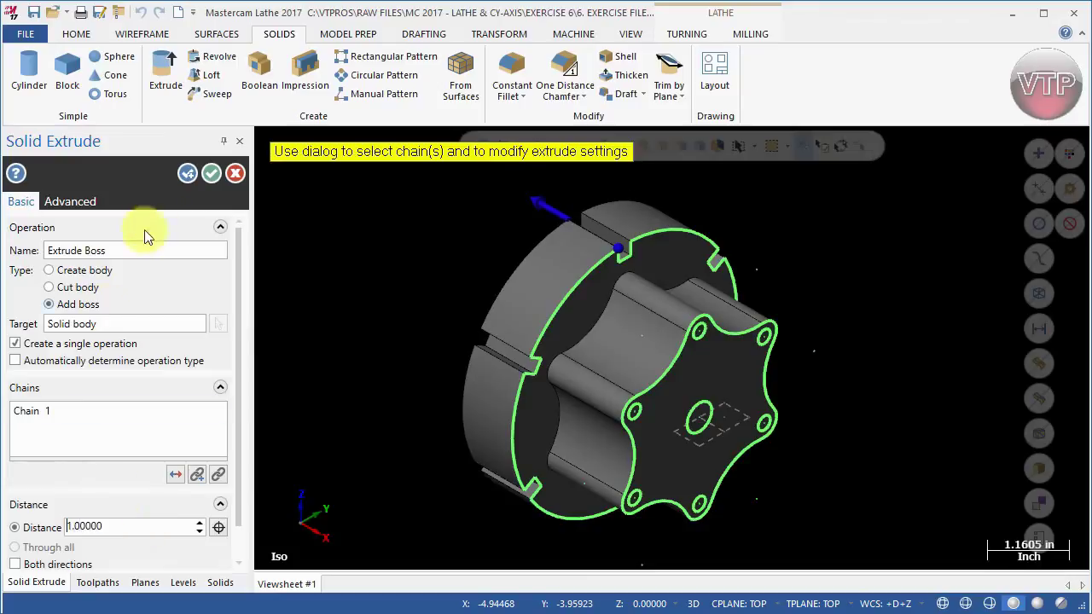
left_click(182, 175)
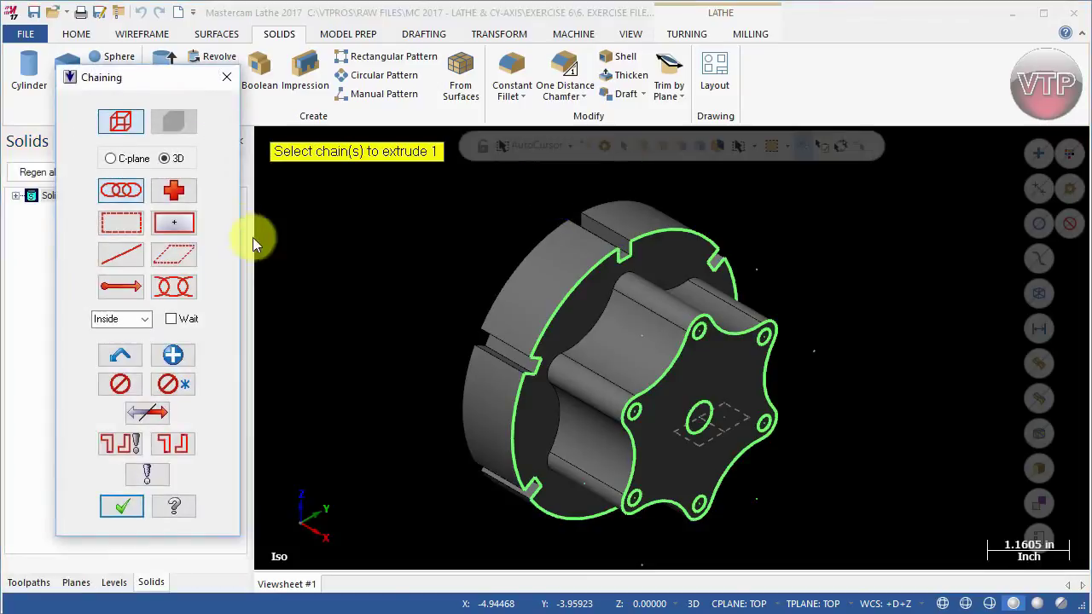
Step: Extrude the large circle on the back face of the notched disc 2.0 in as an added boss
middle_click_drag(436, 293, 557, 353)
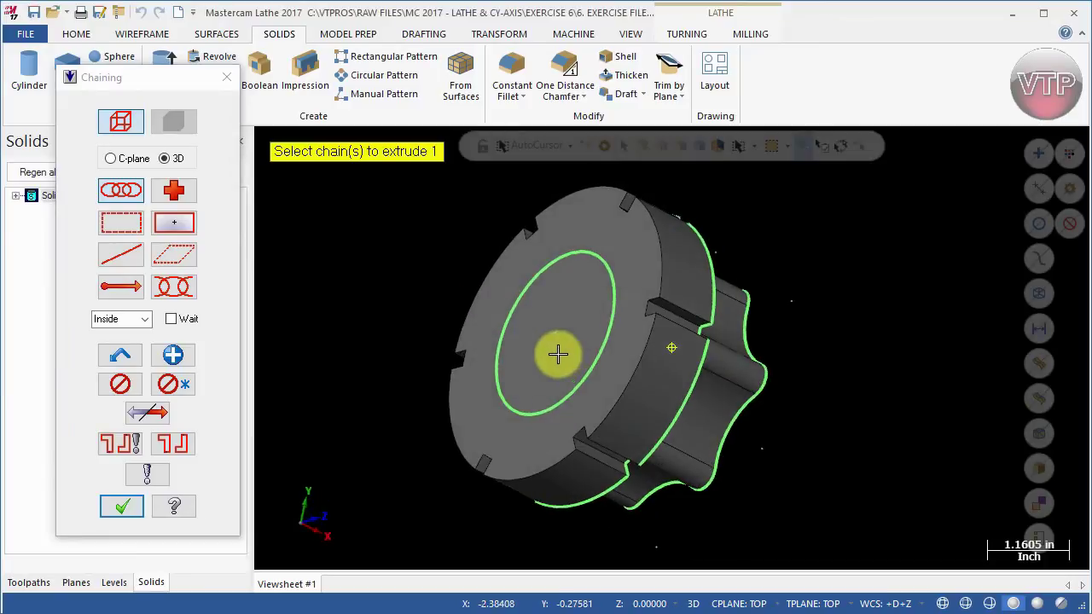
left_click(601, 308)
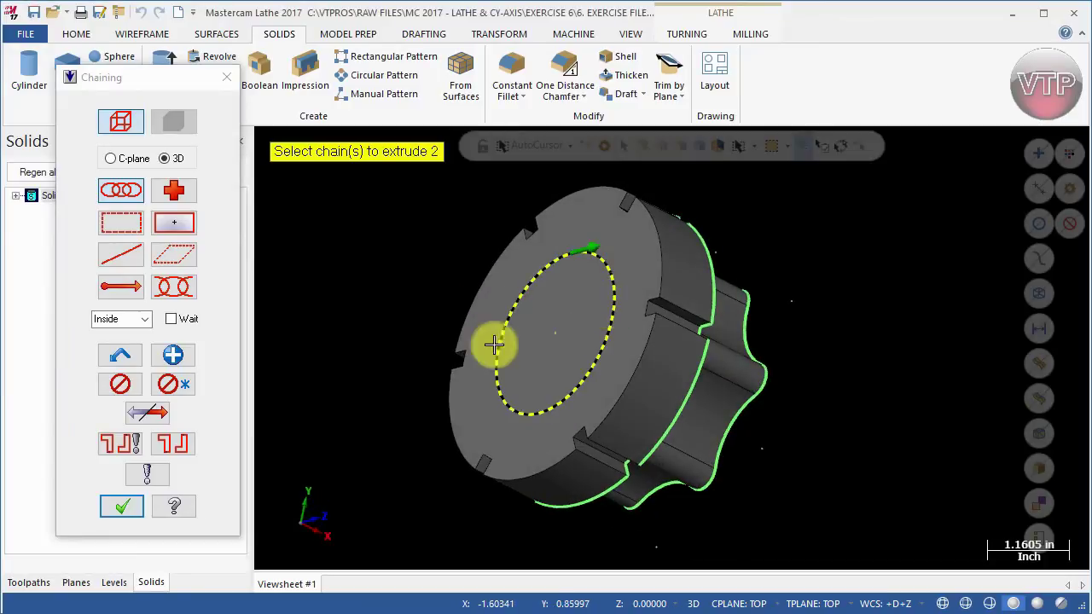
left_click(136, 503)
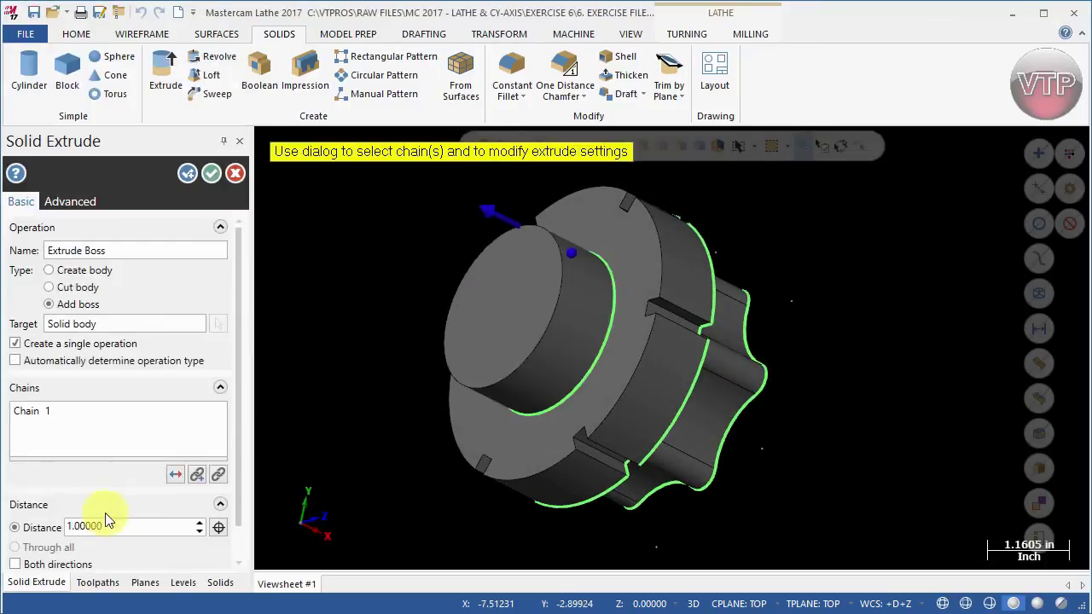
type("2")
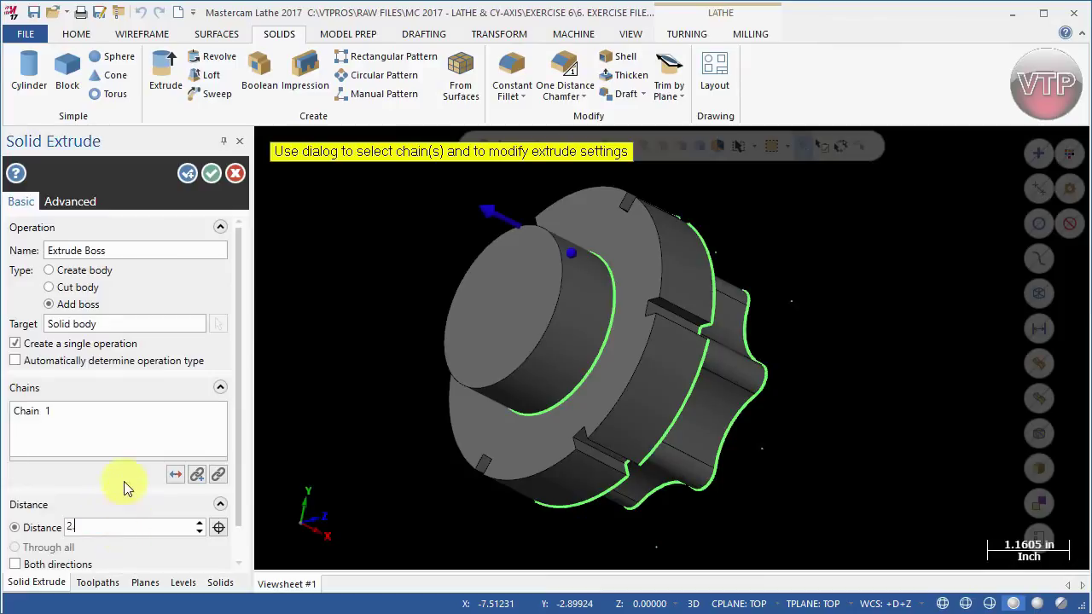
type(".0")
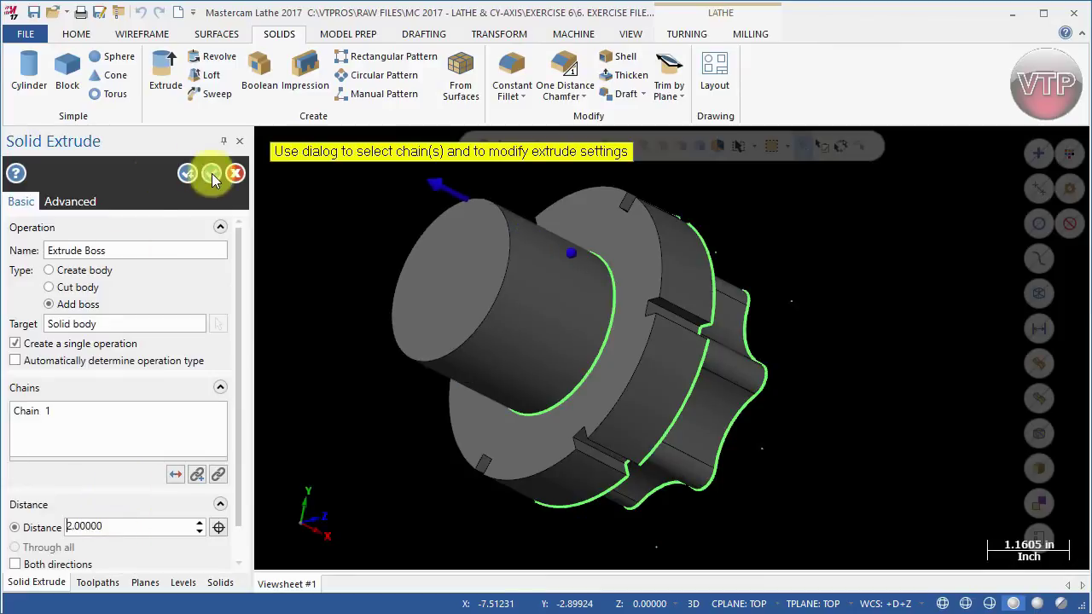
left_click(211, 175)
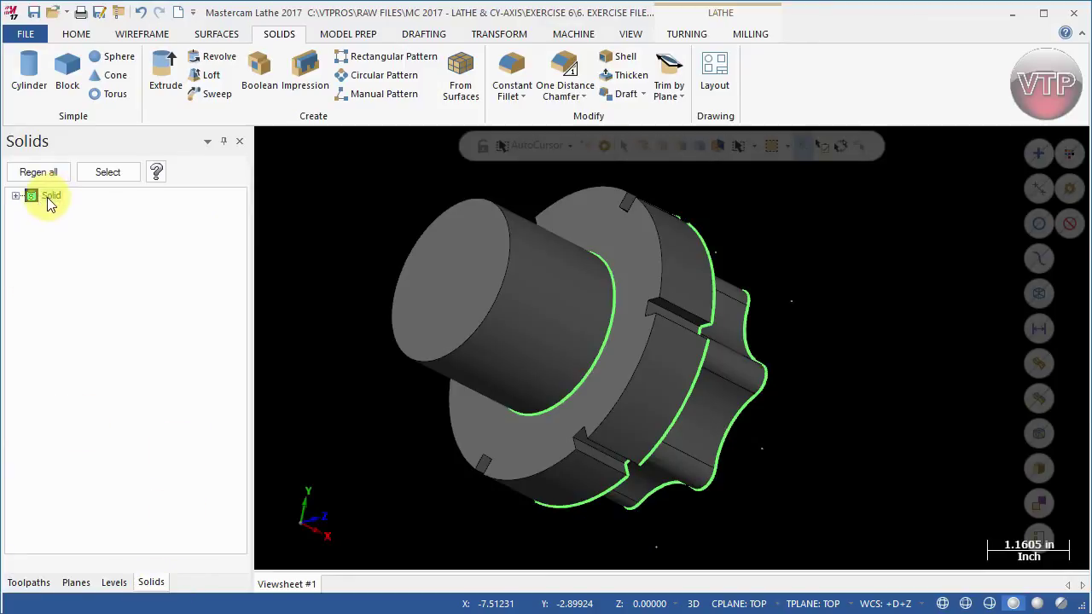
Step: Examine which geometry each extrude operation of the solid covers, regenerate all solids and view the lobed front
left_click(17, 195)
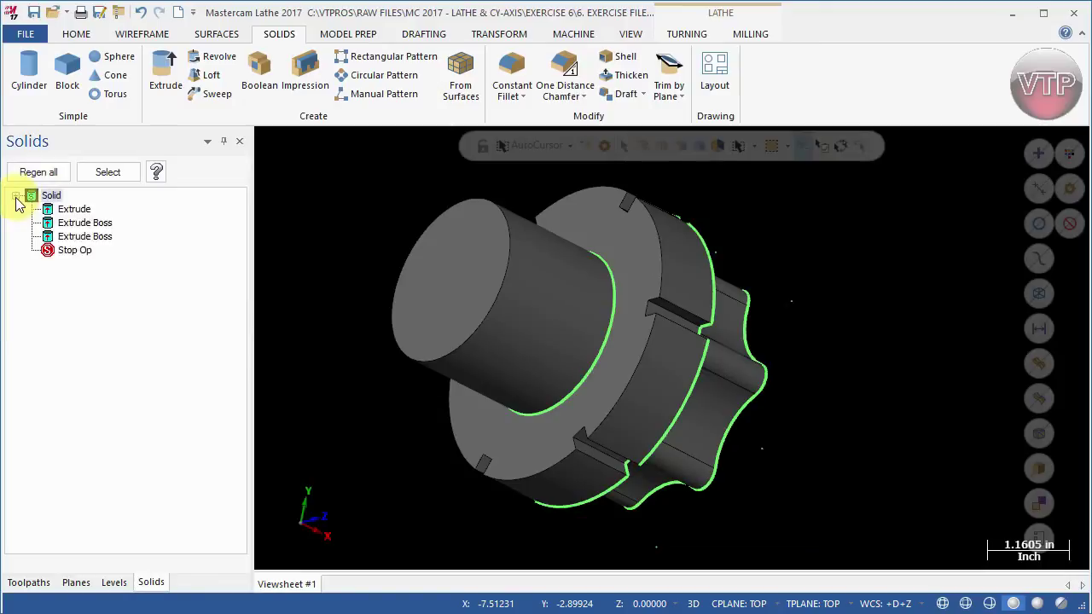
left_click(85, 222)
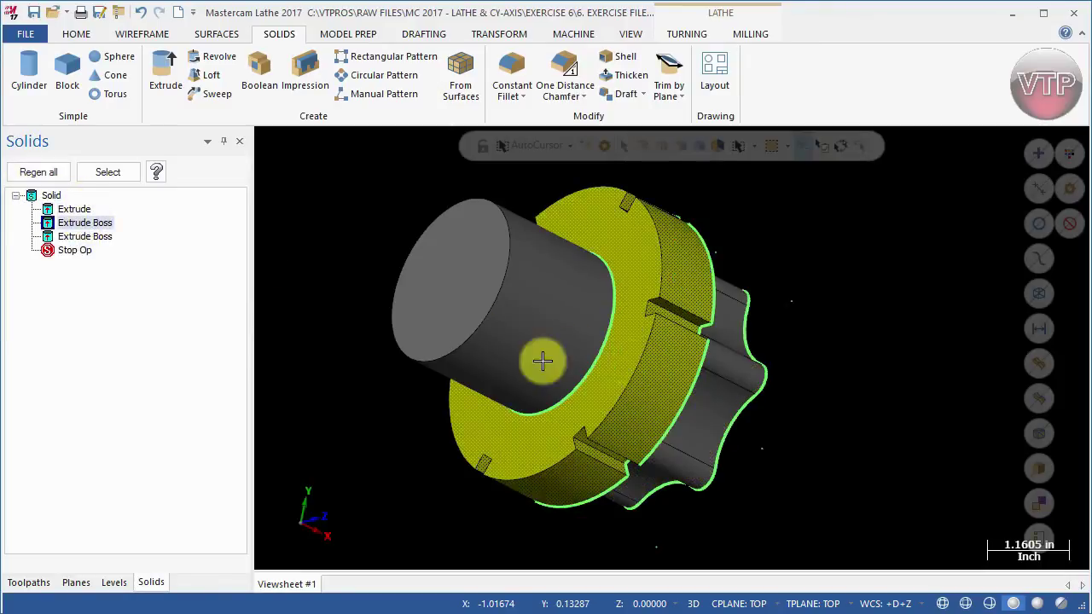
left_click(98, 237)
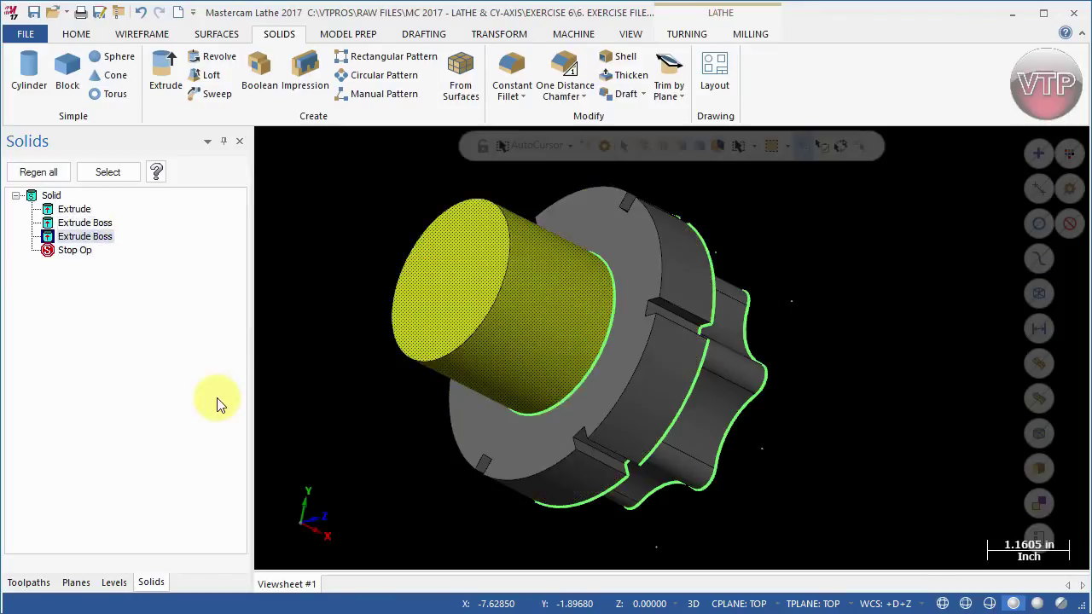
left_click(75, 211)
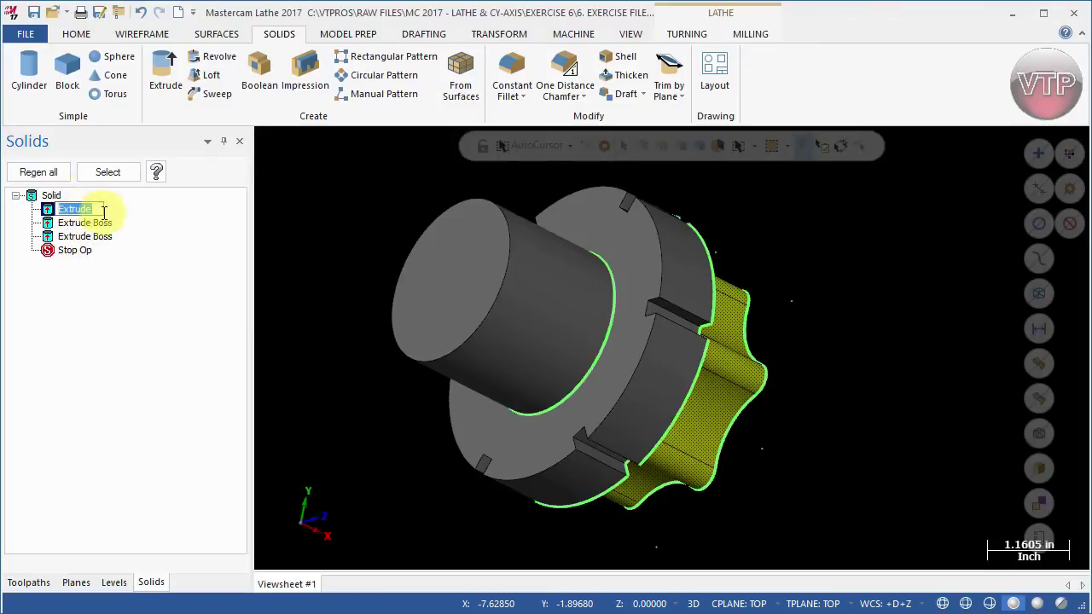
left_click(25, 198)
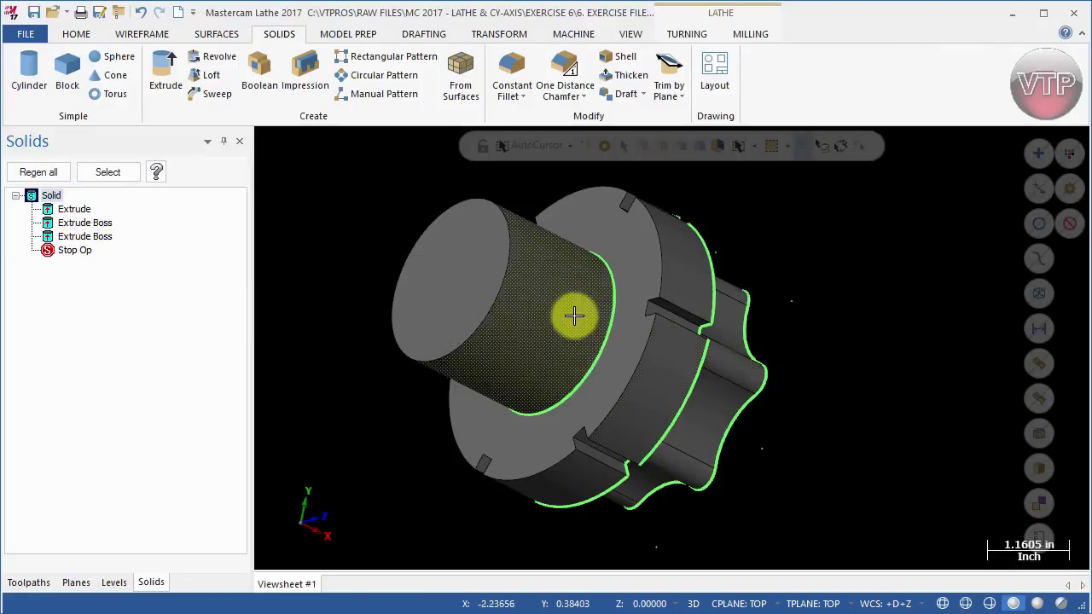
left_click(16, 196)
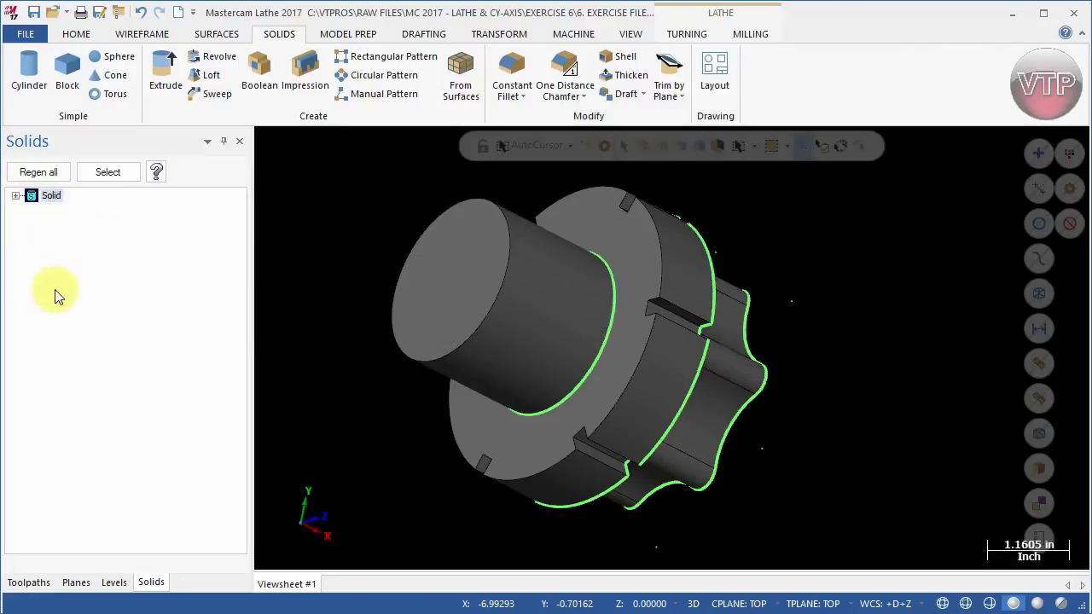
left_click(34, 172)
middle_click_drag(795, 401, 653, 349)
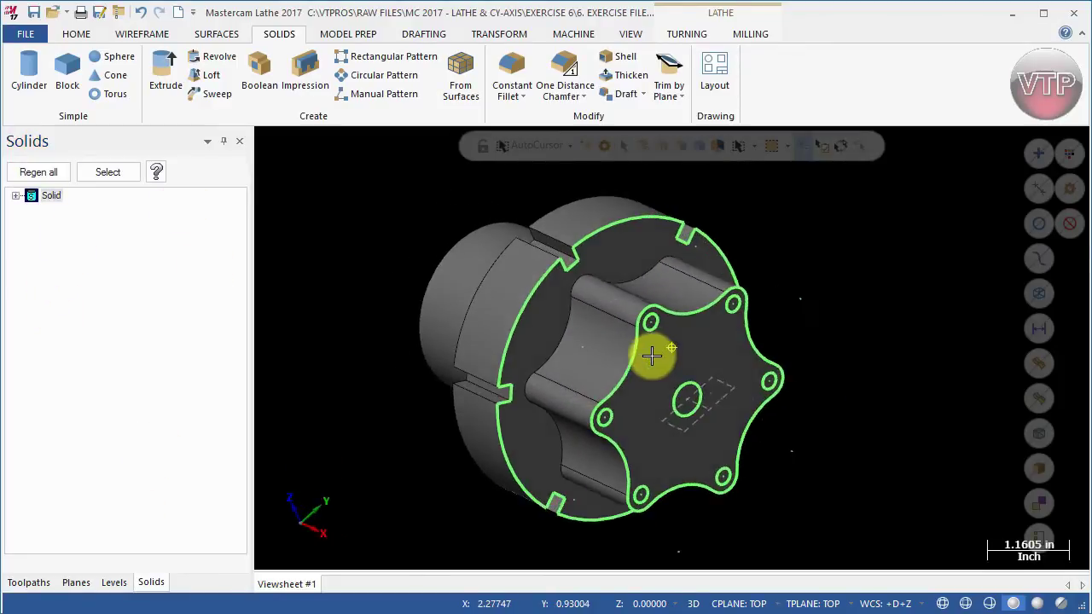
Step: Extrude the six-lobed front profile 2.0 in outward as a separate new body
left_click(164, 73)
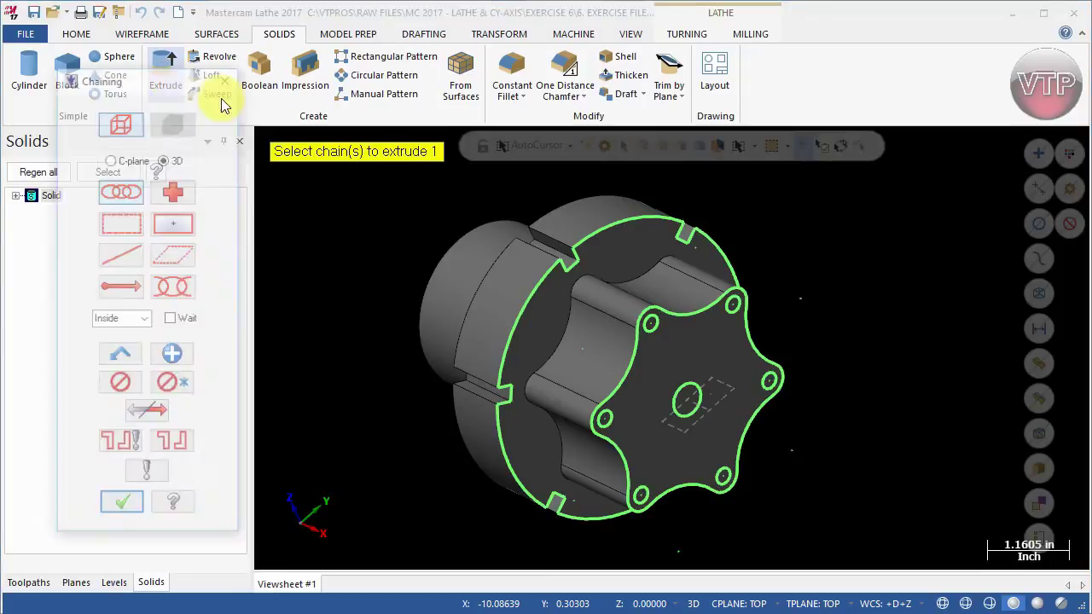
left_click(714, 313)
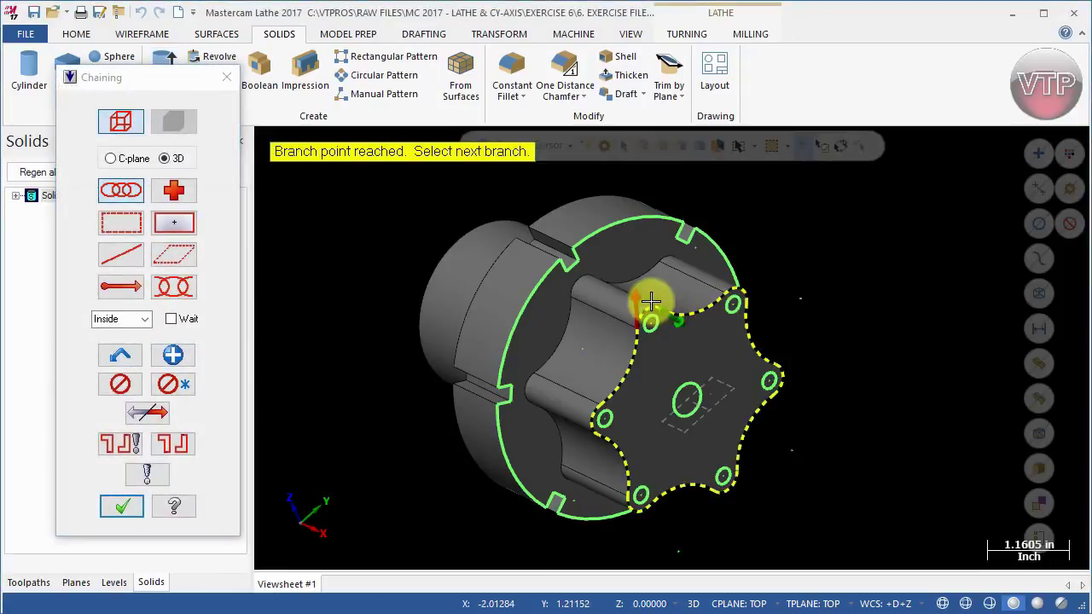
left_click(122, 506)
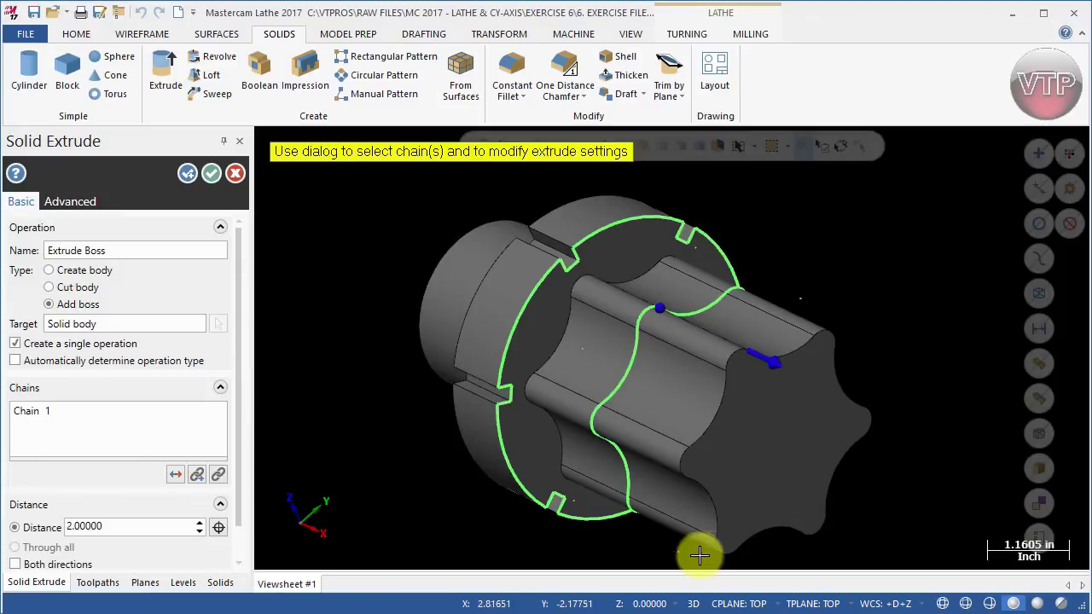
left_click(89, 270)
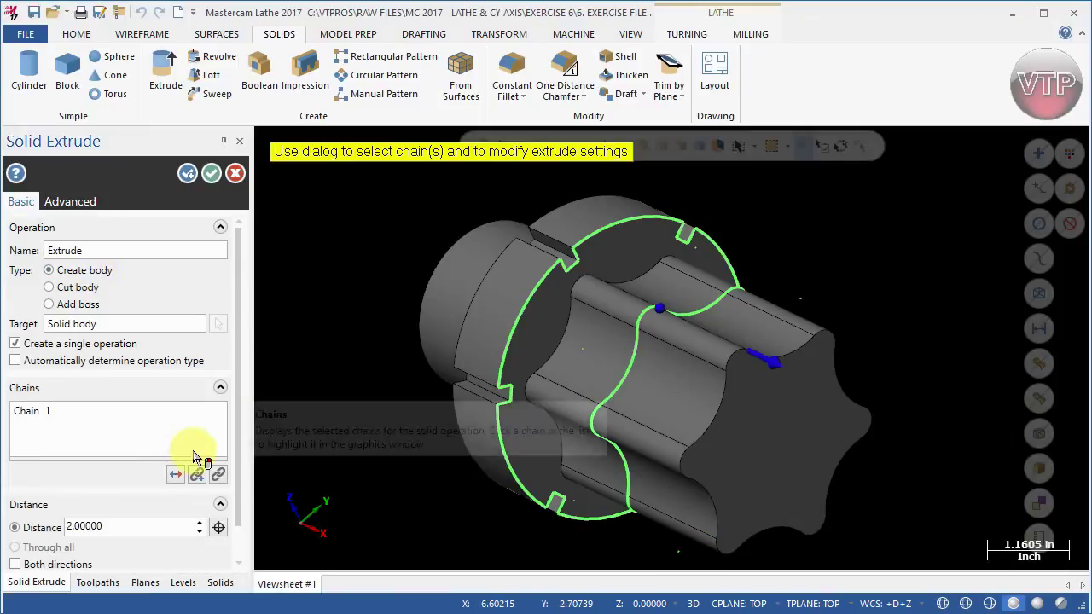
left_click(212, 174)
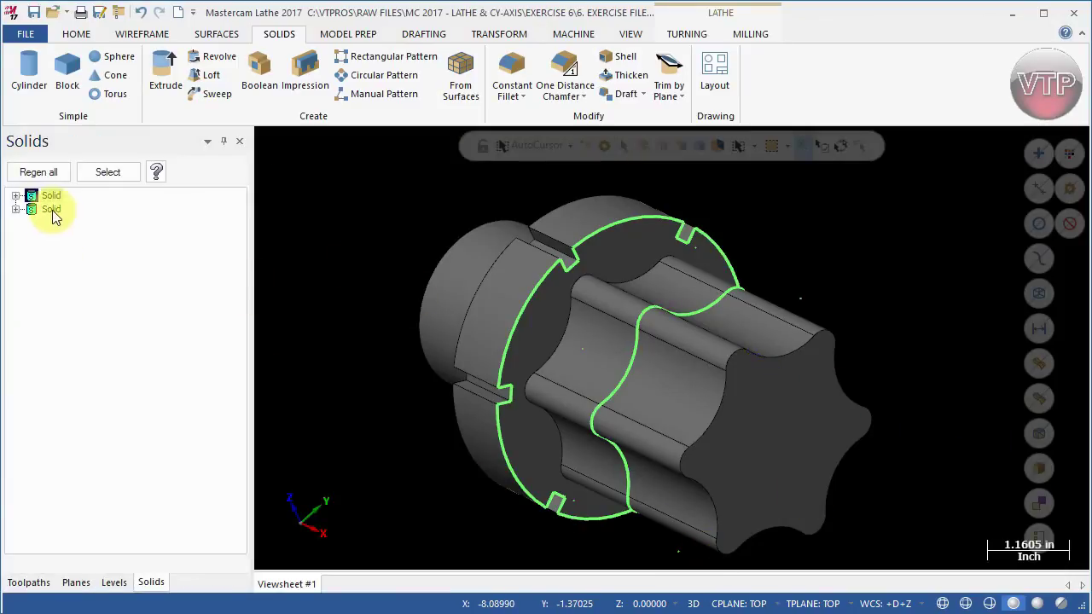
Step: Check which geometry the separate six-lobed solid's extrude covers and delete that solid
left_click(16, 208)
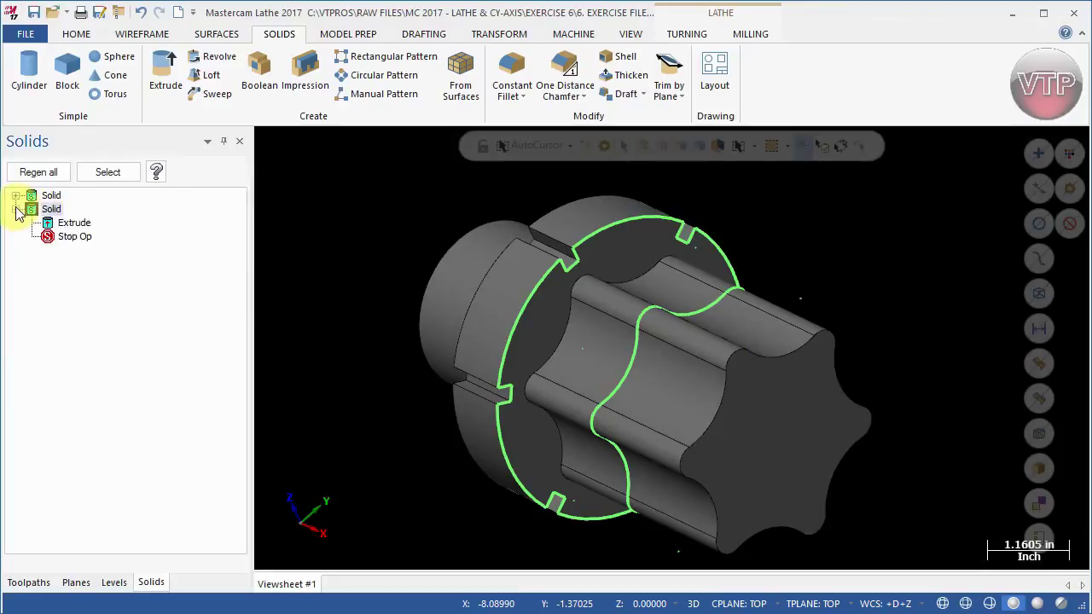
left_click(73, 223)
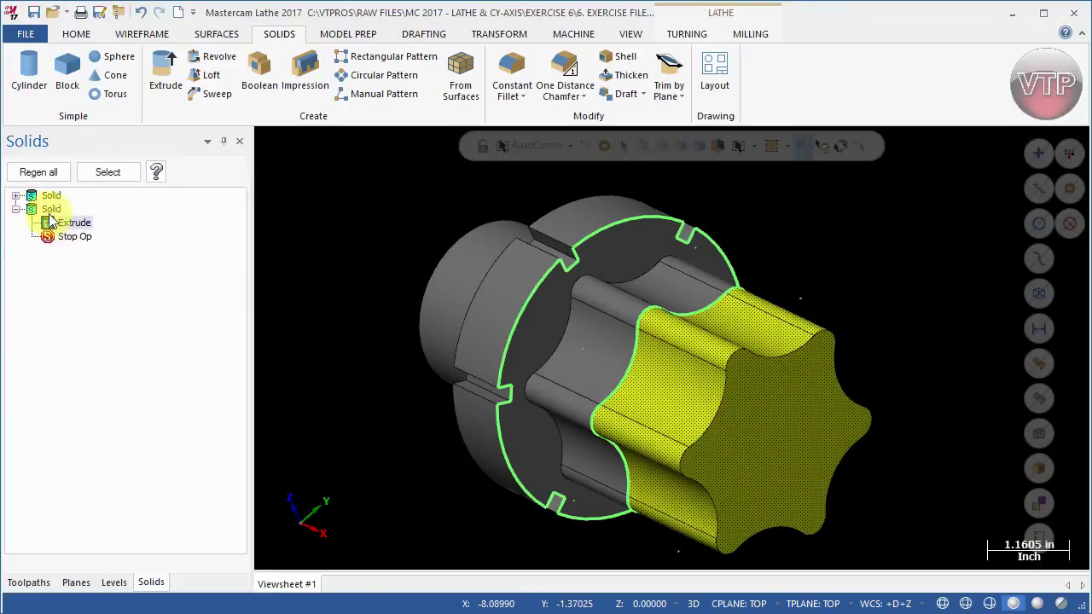
left_click(51, 209)
key("Delete")
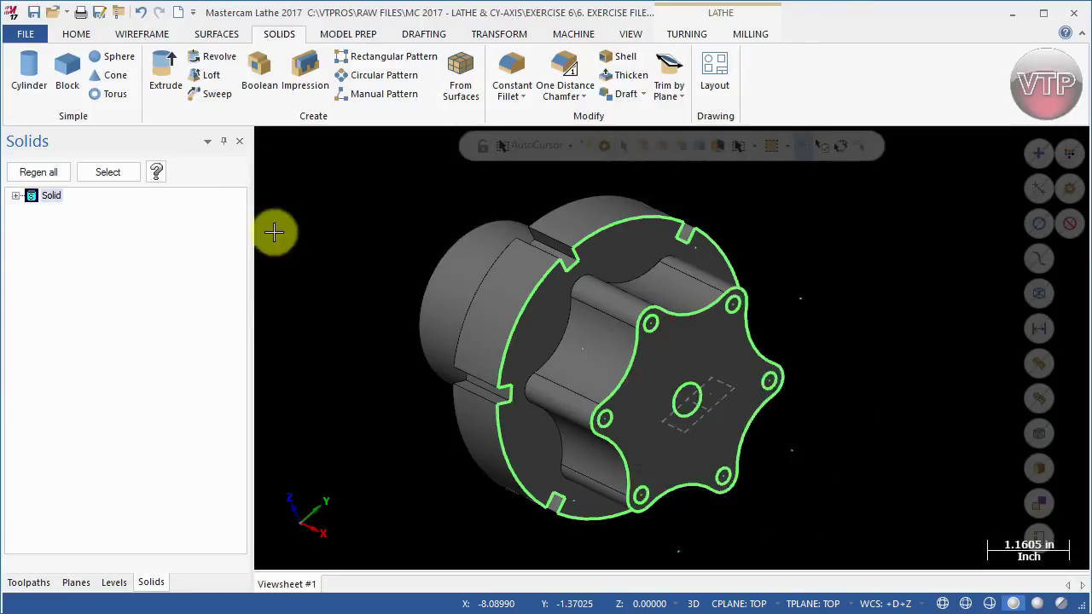
Step: Extrude the centre circle on the lobed front face as a cut through all of the solid body
left_click(165, 72)
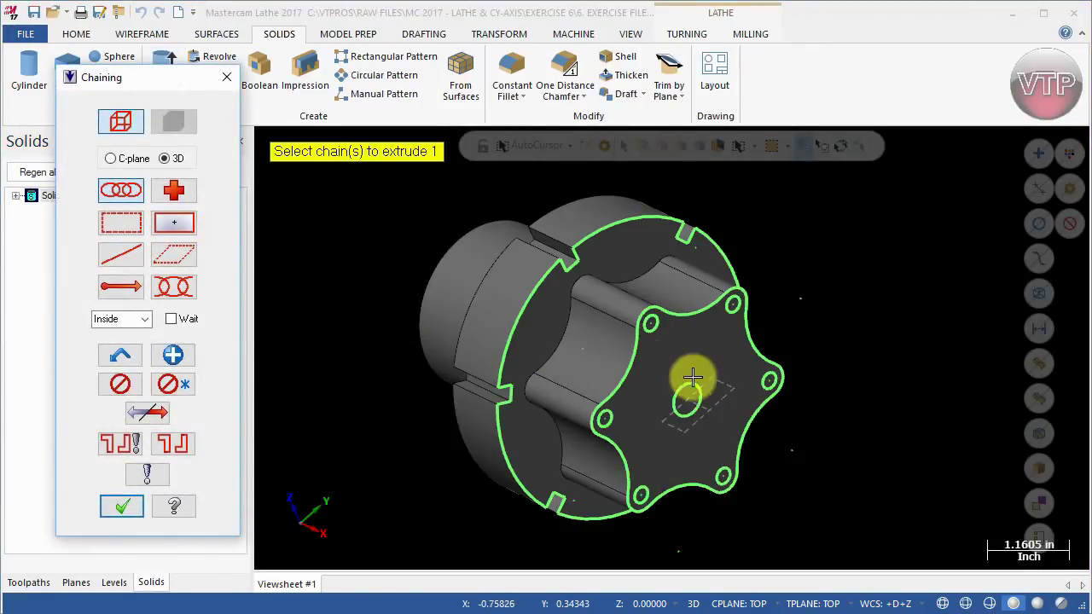
left_click(687, 385)
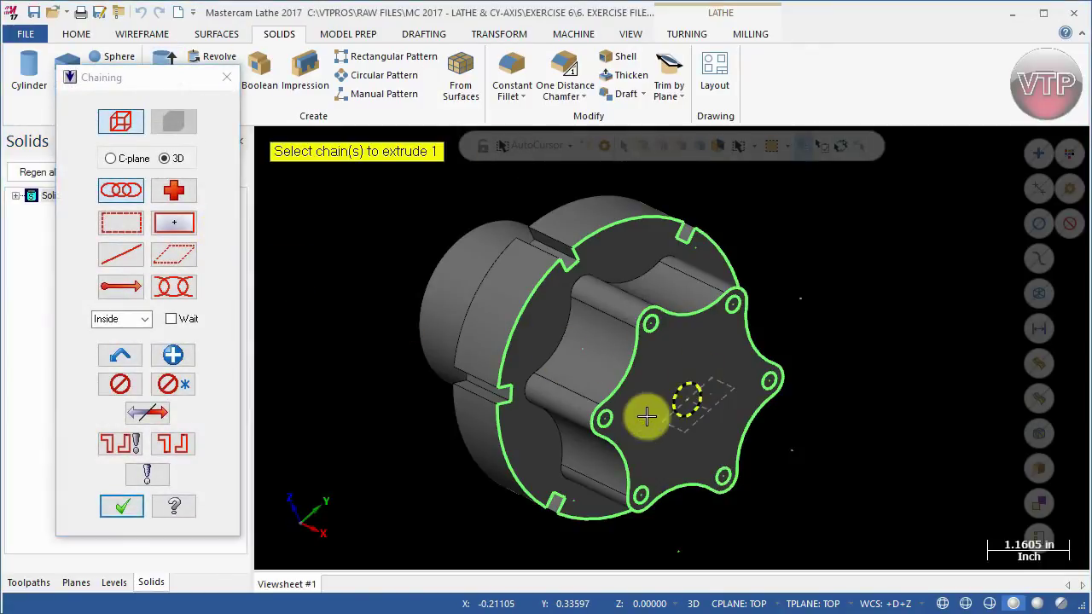
left_click(123, 508)
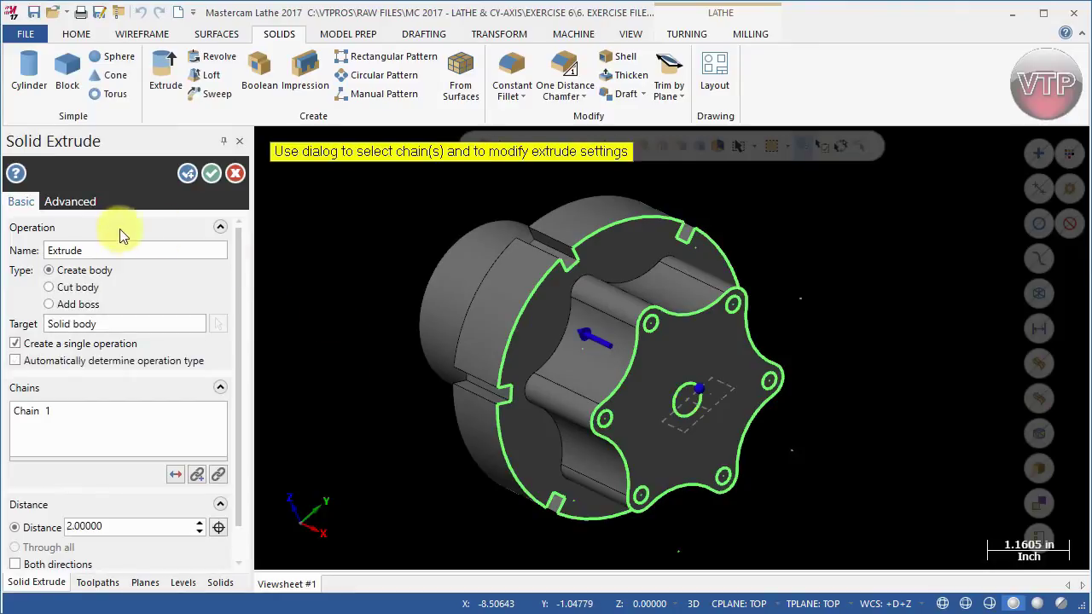
left_click(70, 289)
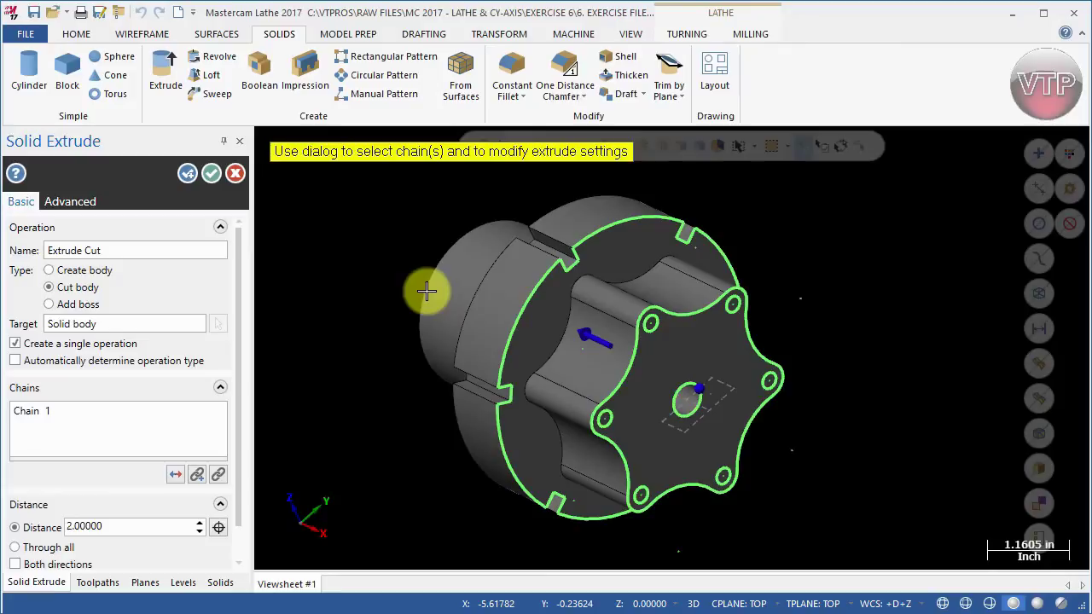
left_click(23, 552)
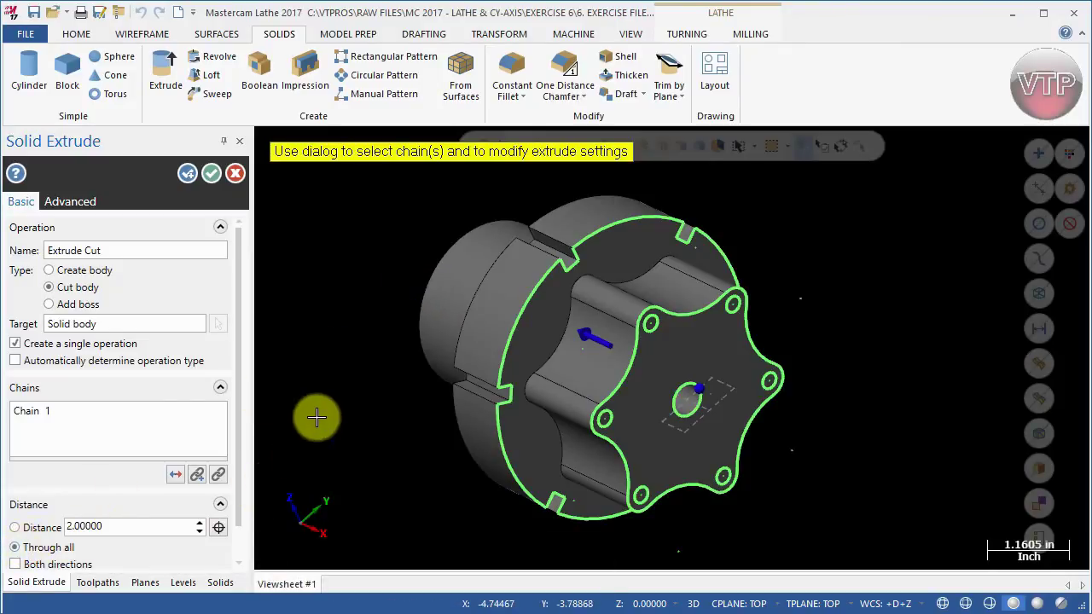
middle_click_drag(361, 285, 336, 285)
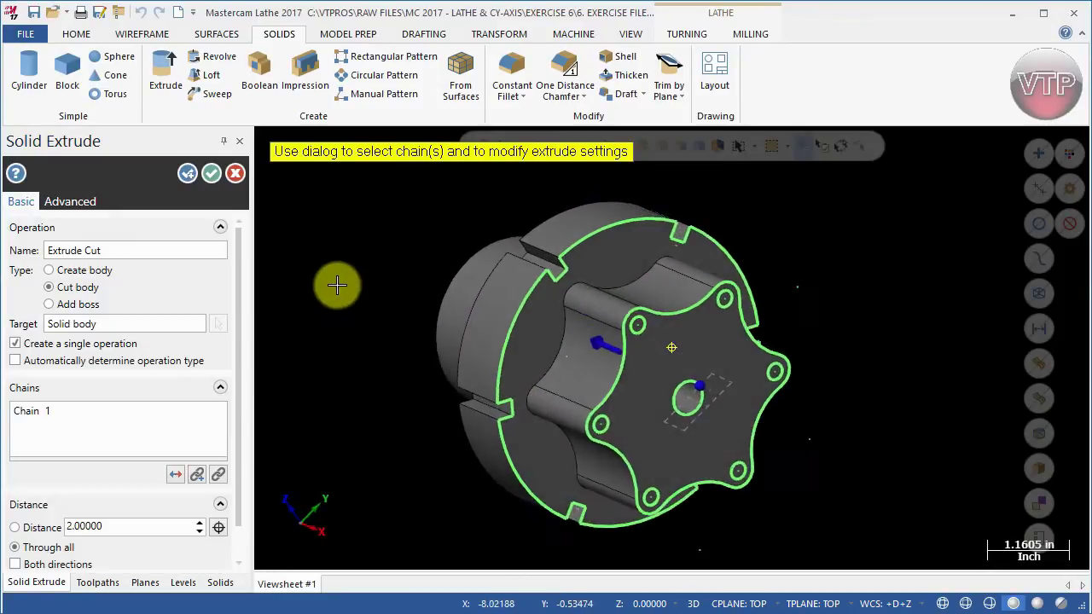
left_click(211, 174)
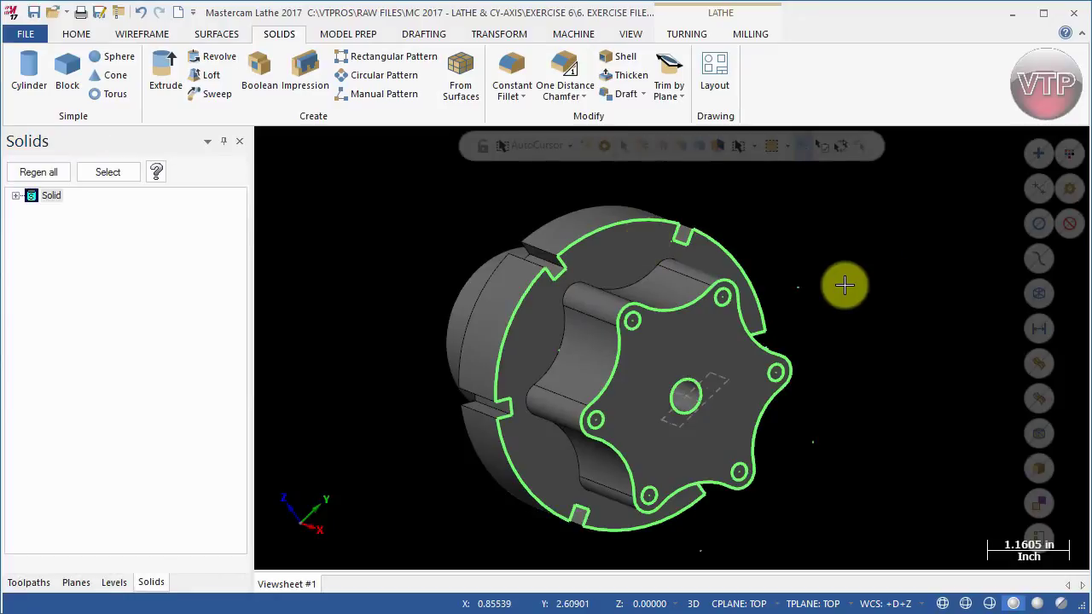
Step: Start an extruded cut from the six small circles at the tips of the lobes
middle_click_drag(845, 307, 761, 318)
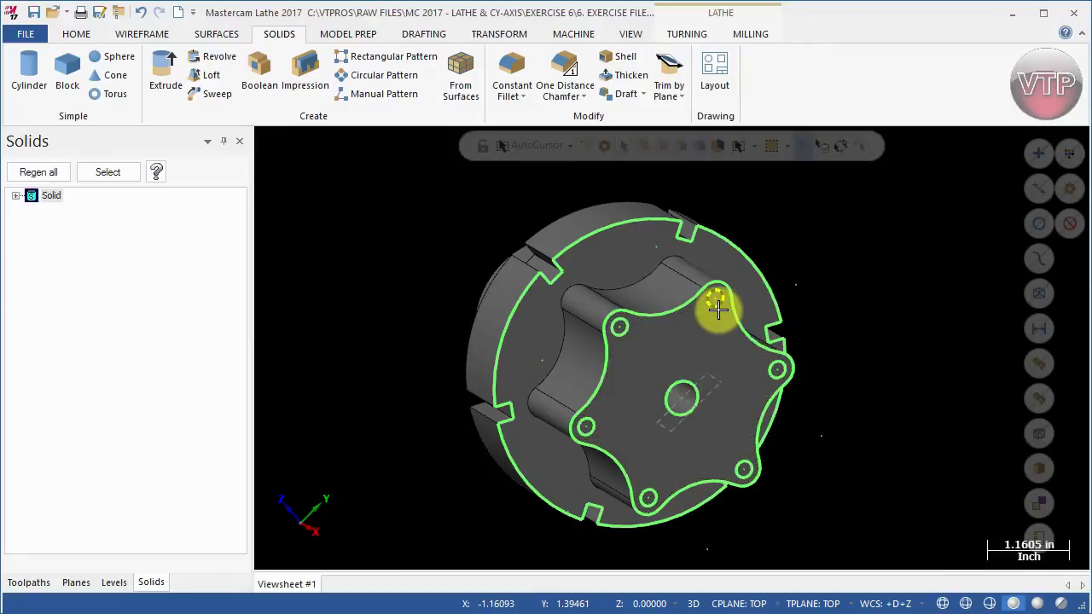
left_click(167, 77)
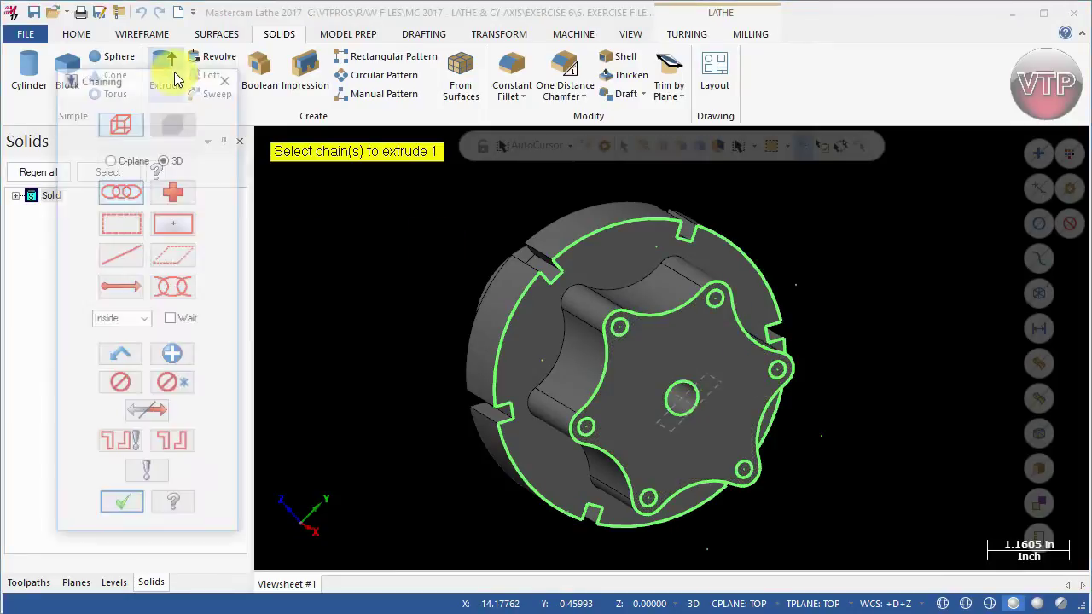
left_click(625, 333)
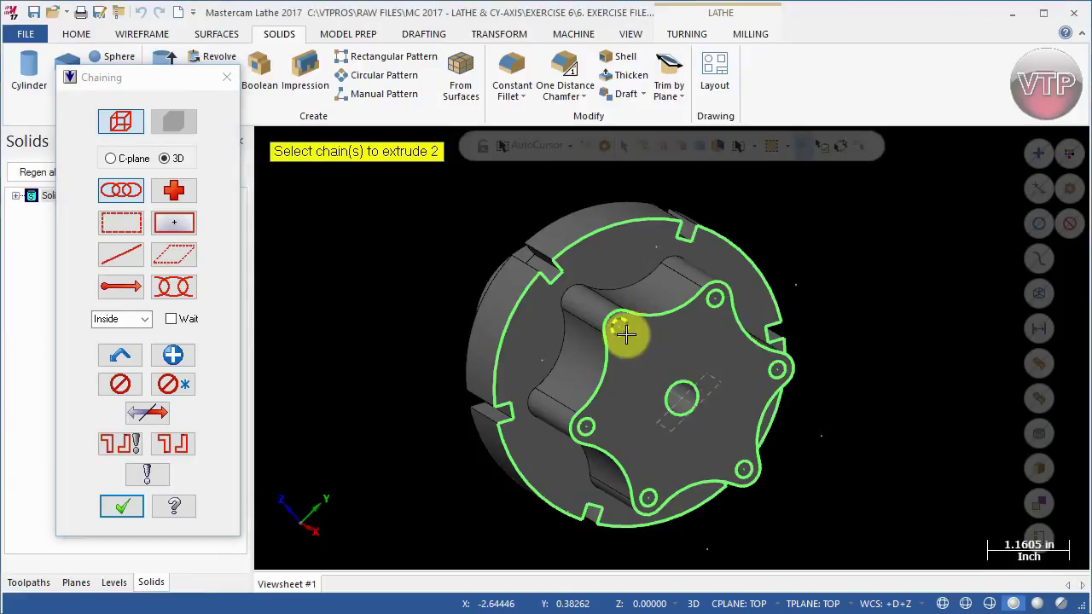
left_click(602, 417)
left_click(655, 482)
left_click(732, 448)
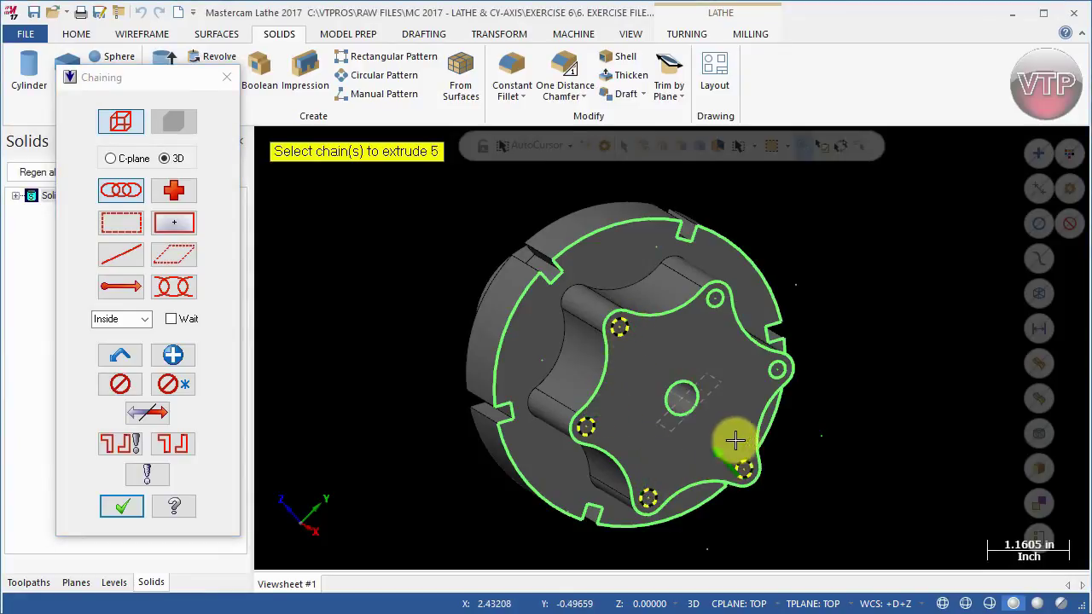
left_click(768, 369)
left_click(711, 304)
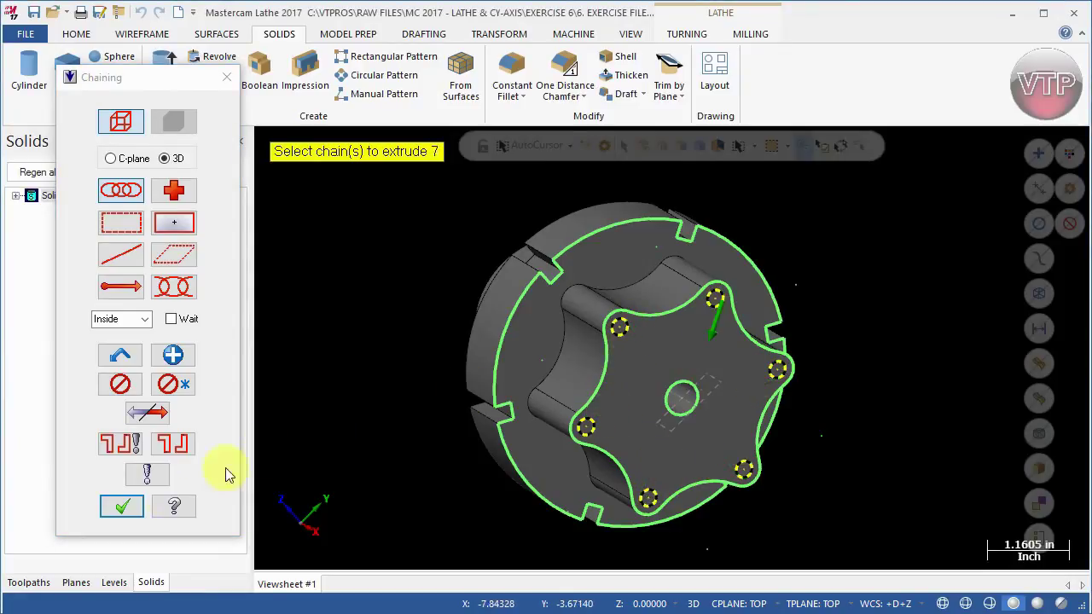
left_click(124, 508)
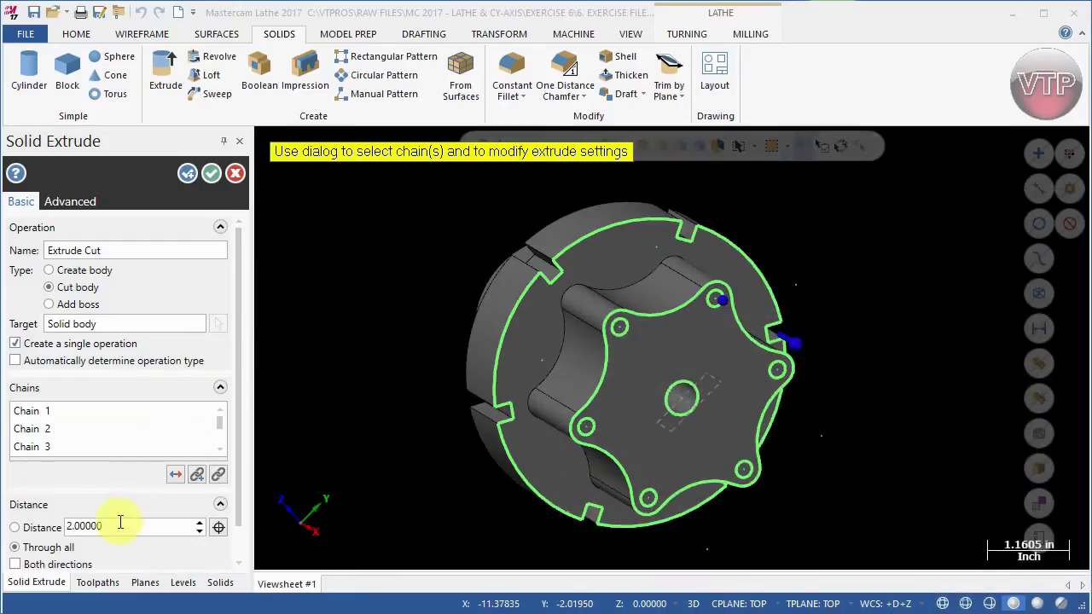
Step: Limit the cut to a distance of 1.0 in and try adjusting it in the view to about 0.76 in
double_click(119, 527)
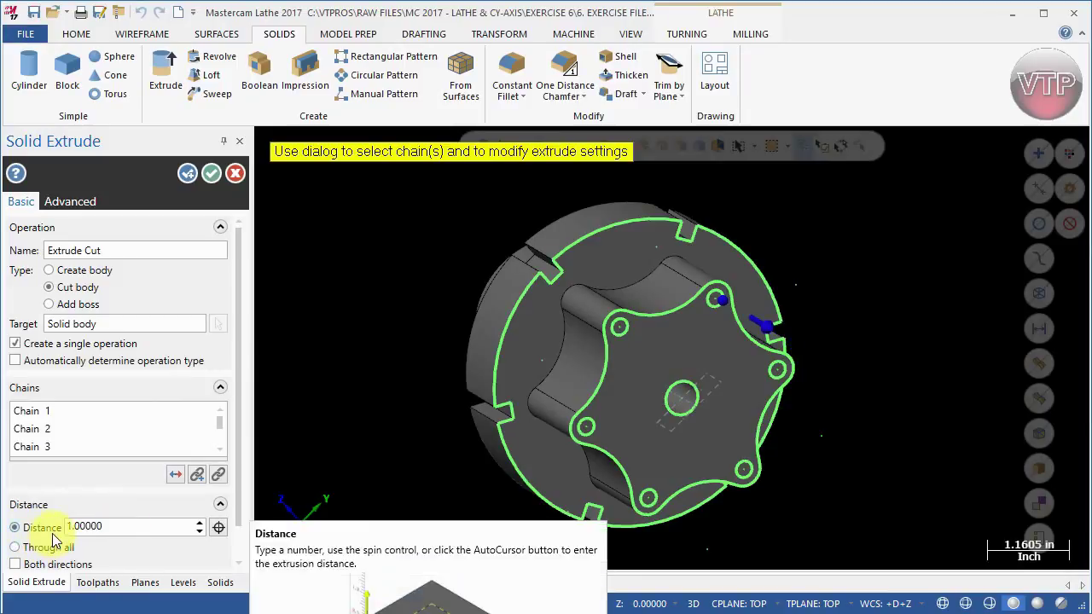
middle_click_drag(730, 446, 820, 366)
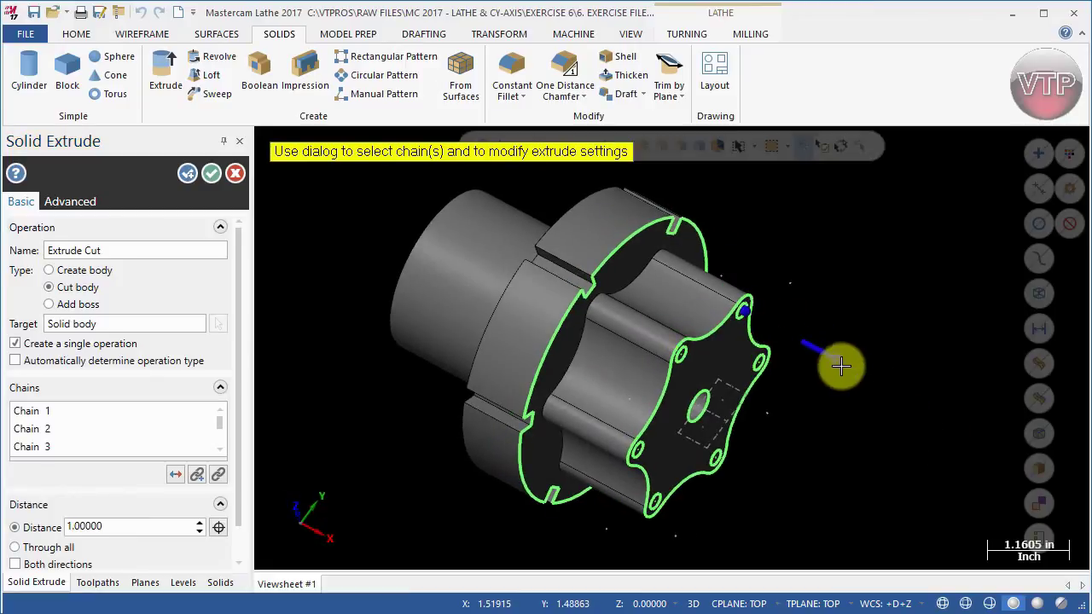
mouse_move(840, 359)
left_click_drag(839, 359, 696, 450)
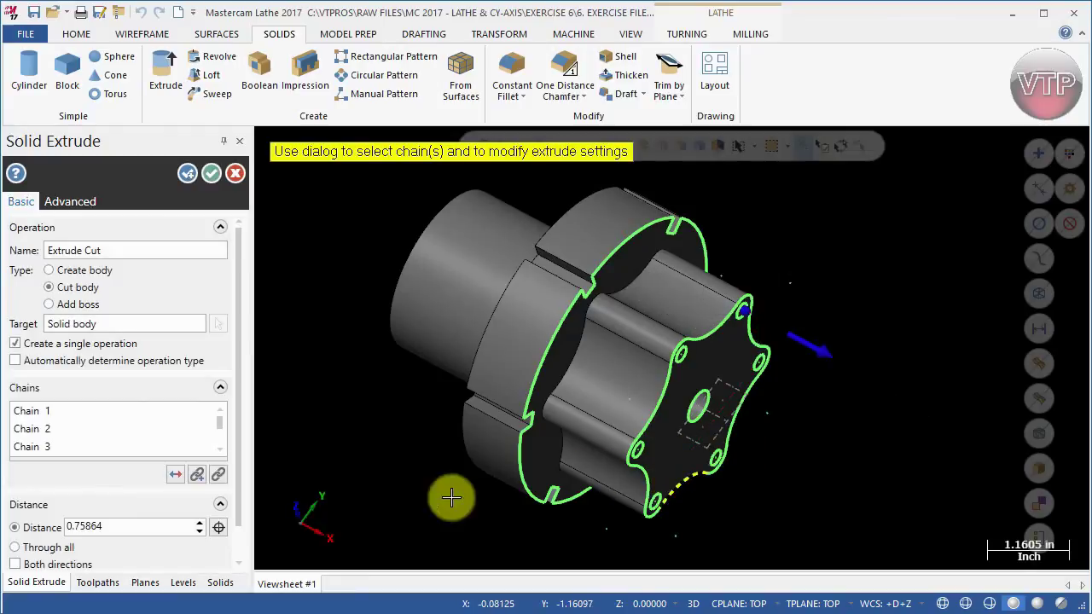
Step: Reverse the cut's direction into the lobed body and adjust its distance in the view to 0.75 in
scroll(237, 552, "down", 1)
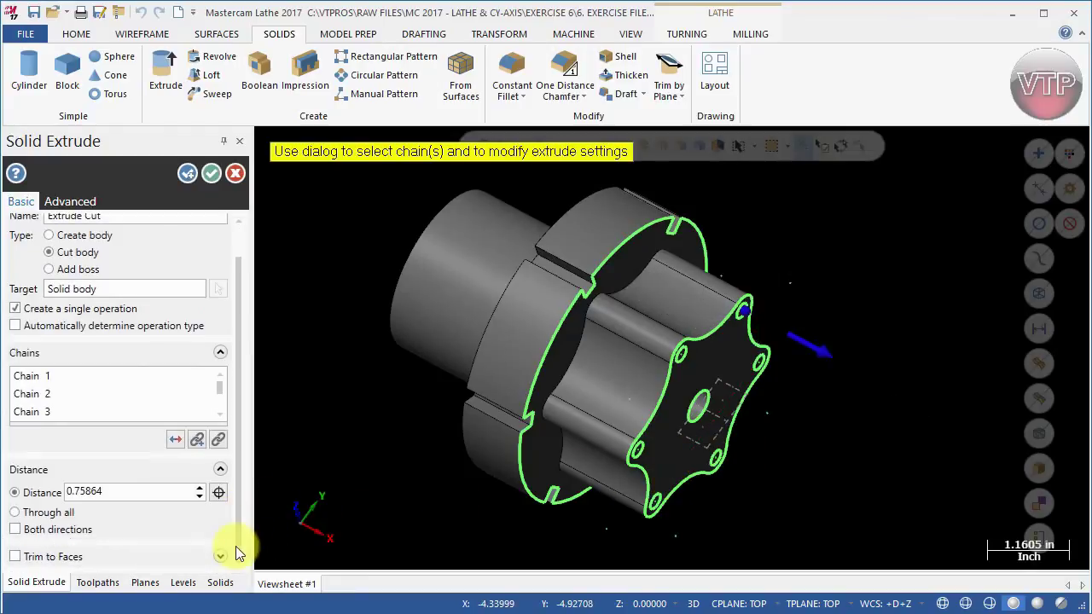
left_click(176, 440)
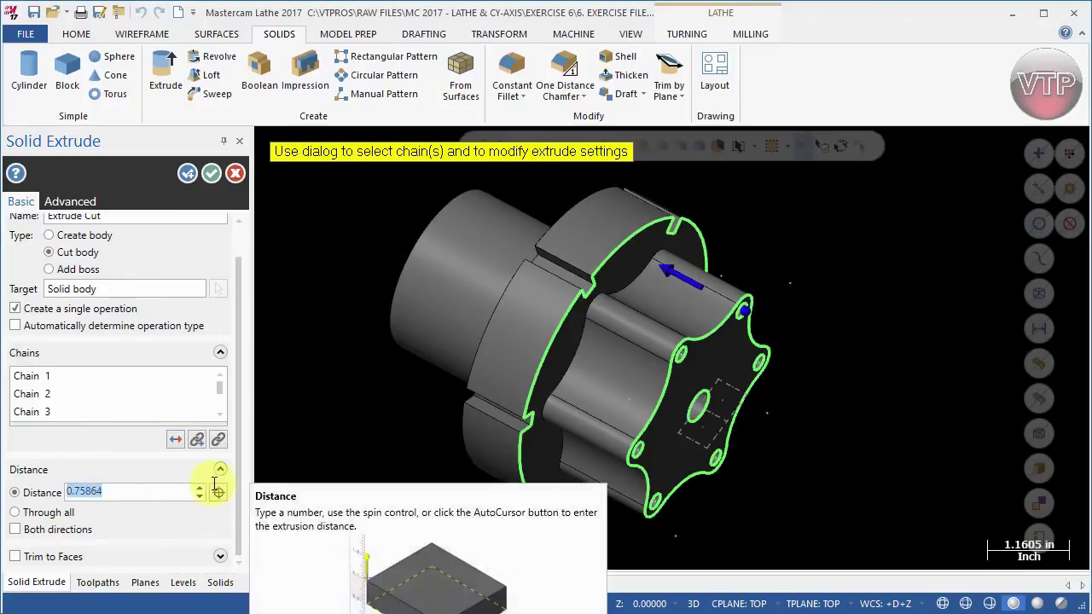
left_click(674, 273)
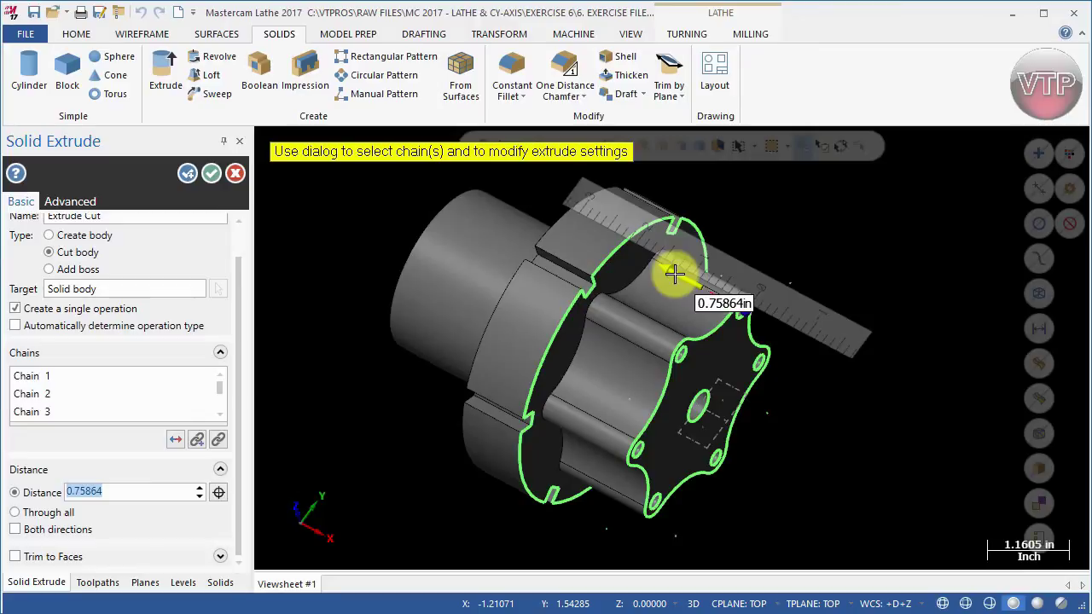
left_click_drag(673, 273, 720, 266)
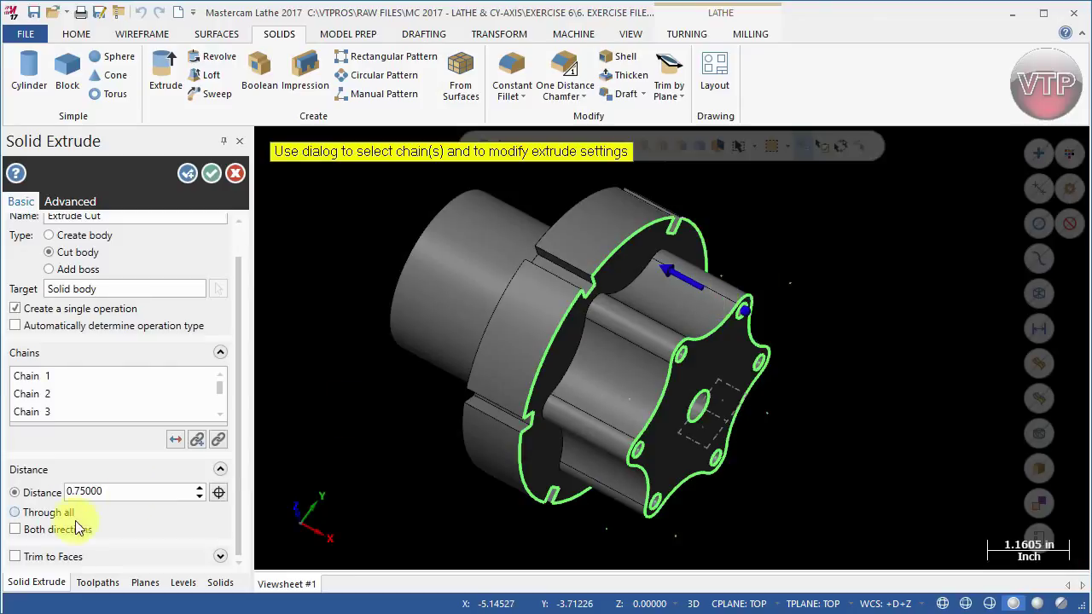
Step: Set the cut distance to 1 in, create the six lobe holes and inspect them on the solid
double_click(90, 493)
type("1.")
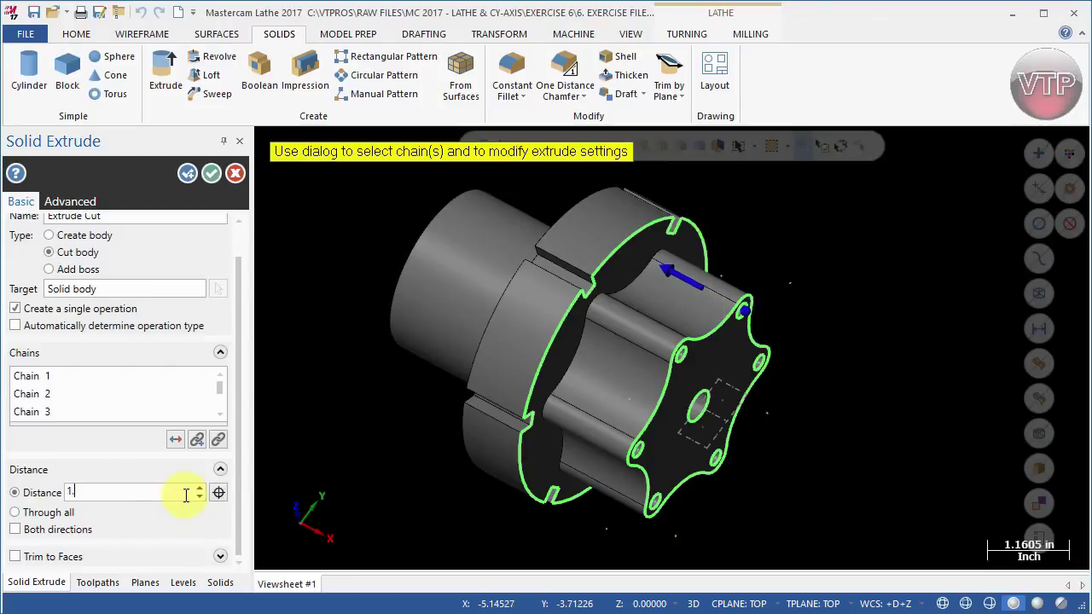
left_click(212, 173)
middle_click_drag(870, 407, 675, 402)
scroll(738, 284, "up", 6)
scroll(674, 403, "down", 8)
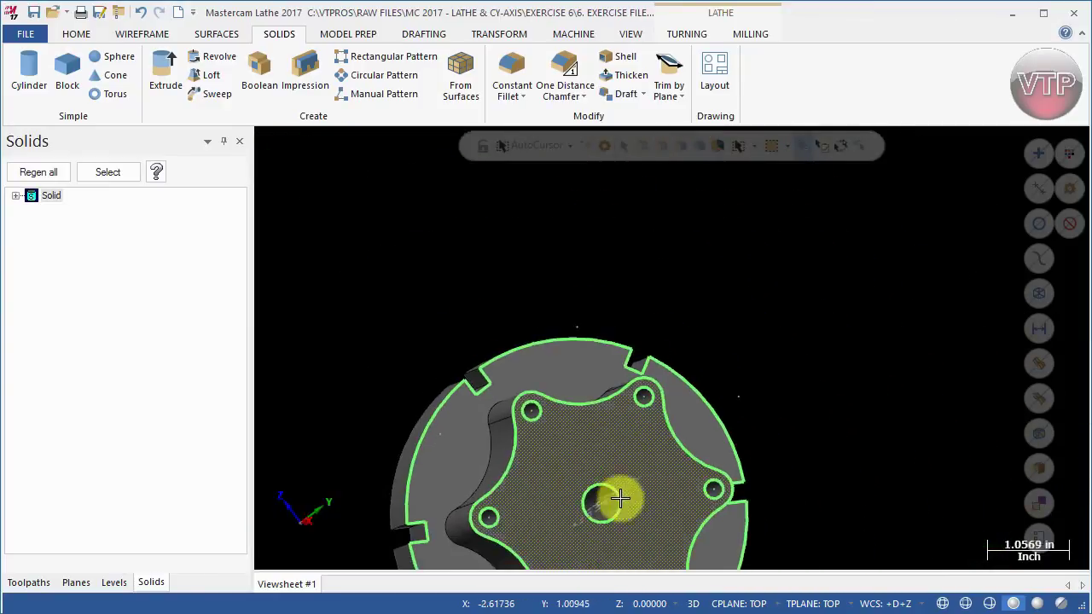
middle_click_drag(629, 515, 707, 541)
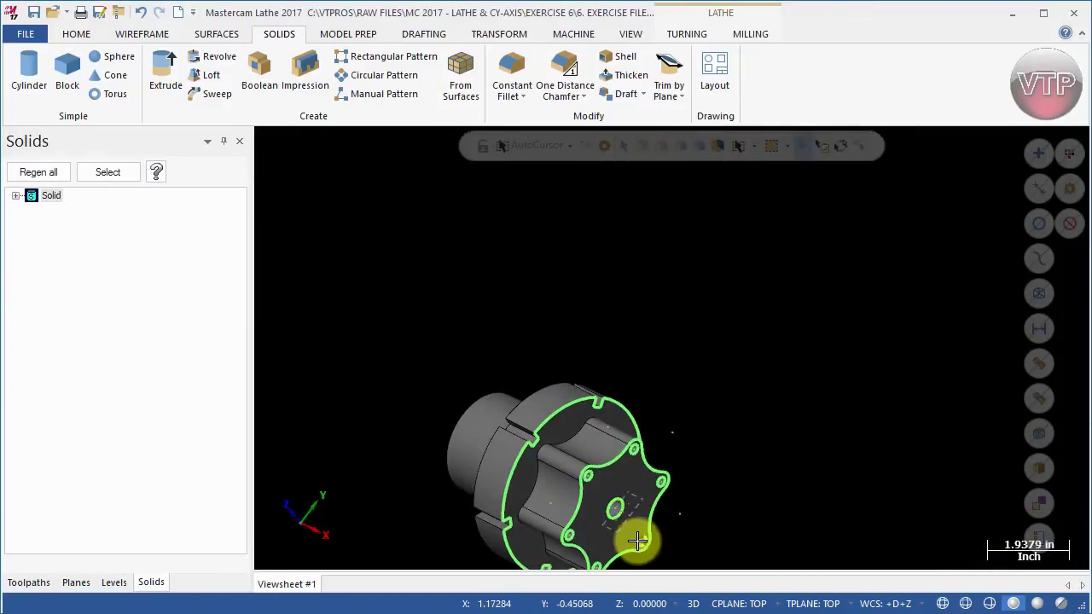